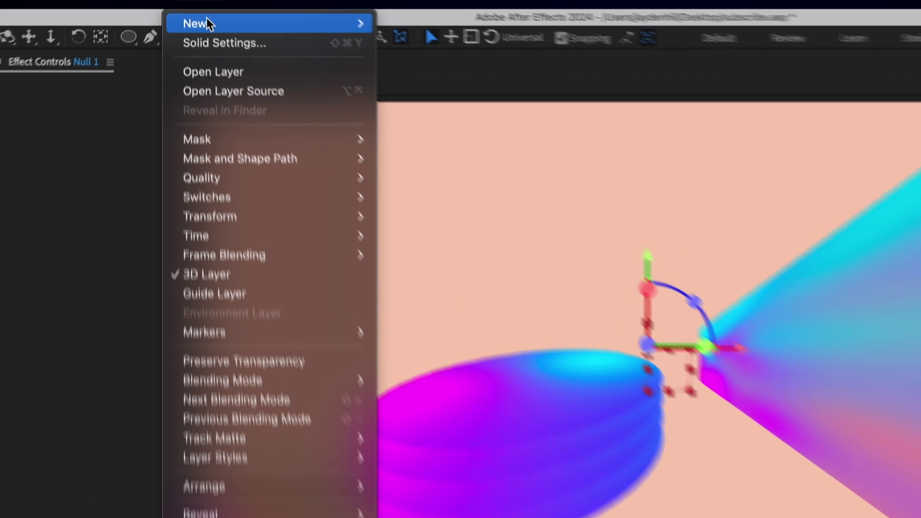
Create a new shape layer and activate the Star tool
mouse_move(200, 2)
left_click(537, 211)
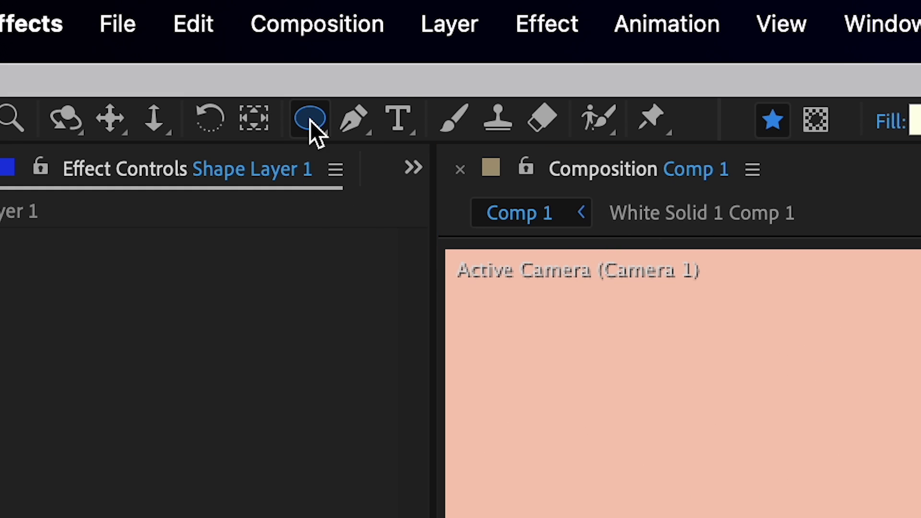
left_click_drag(310, 120, 440, 283)
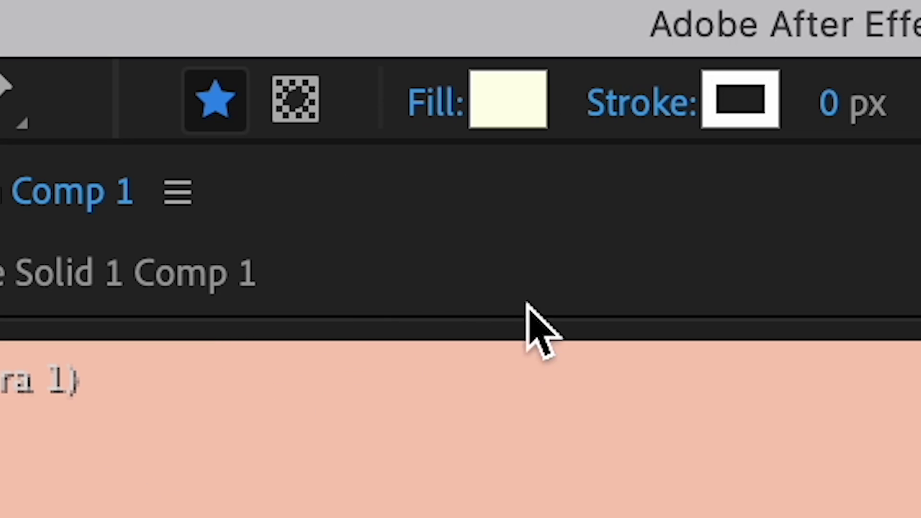
Set the shape's fill to None and its stroke color to dark grey 2E2E2E
left_click(890, 126)
left_click(405, 240)
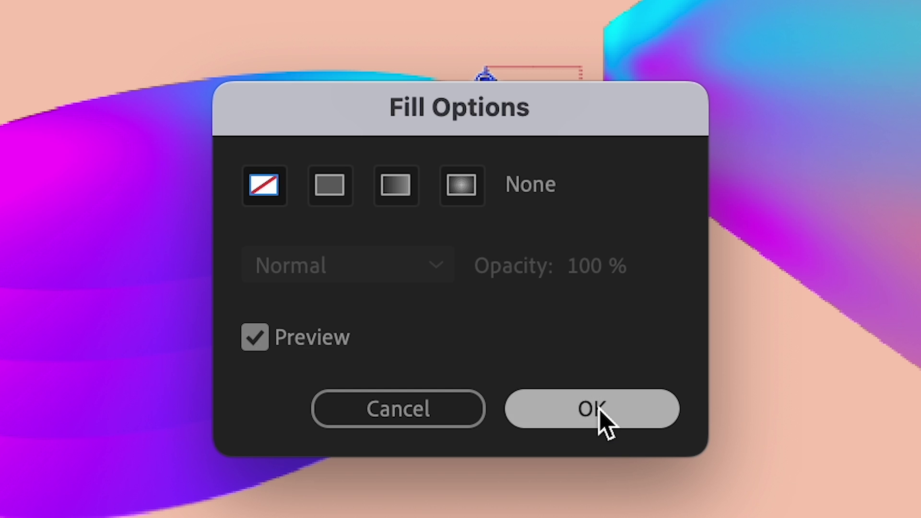
left_click(497, 305)
left_click(377, 13)
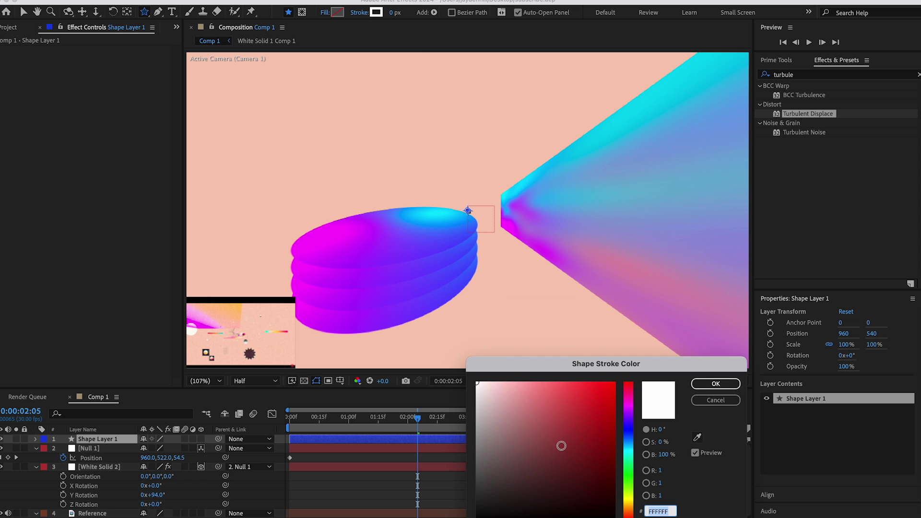
left_click(509, 510)
left_click_drag(509, 509, 461, 490)
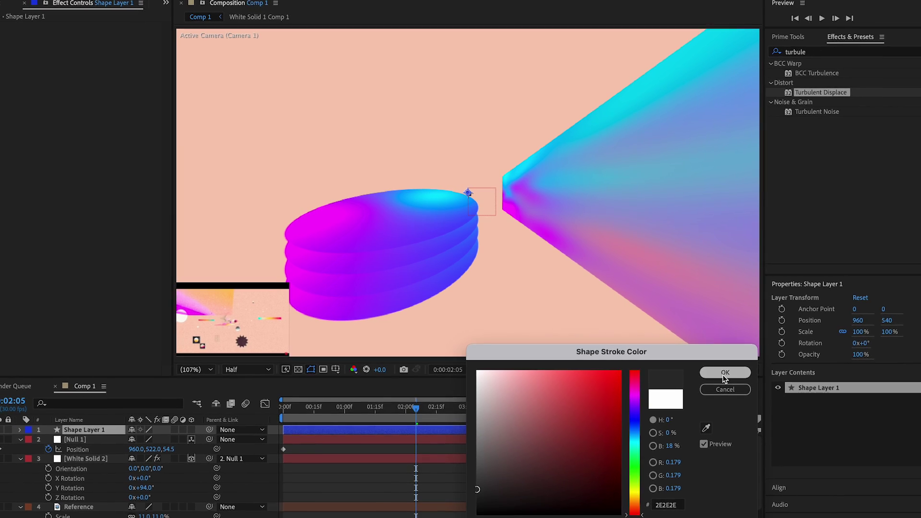
left_click(715, 384)
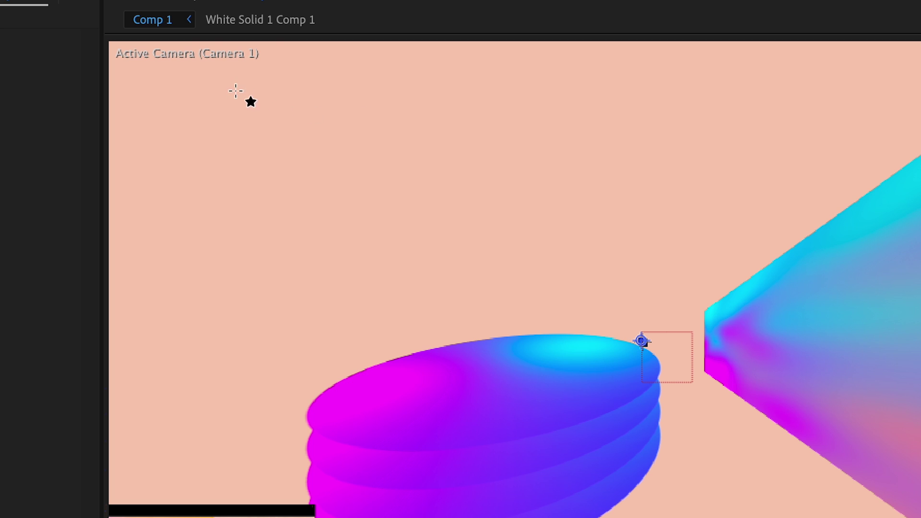
Draw a large five-pointed star above the purple disc stack and set its layer position to 1075, 743
left_click_drag(235, 92, 301, 118)
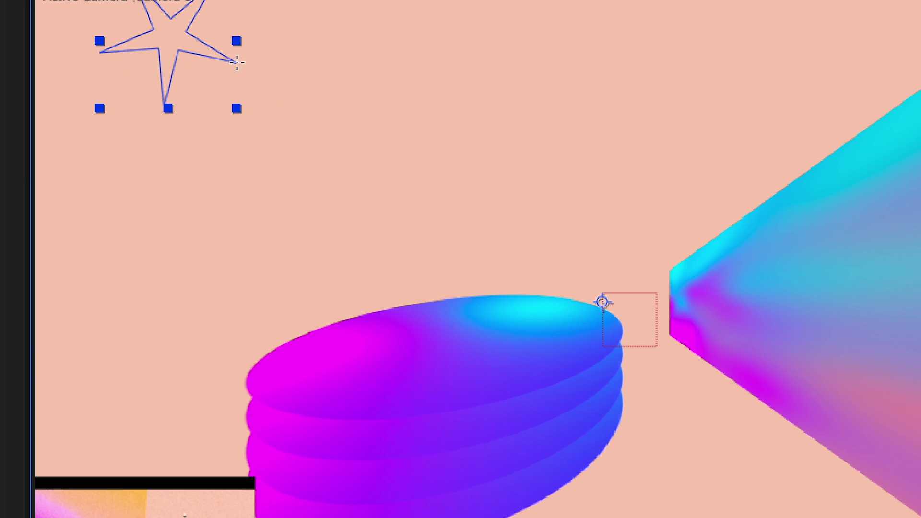
left_click_drag(237, 63, 415, 114)
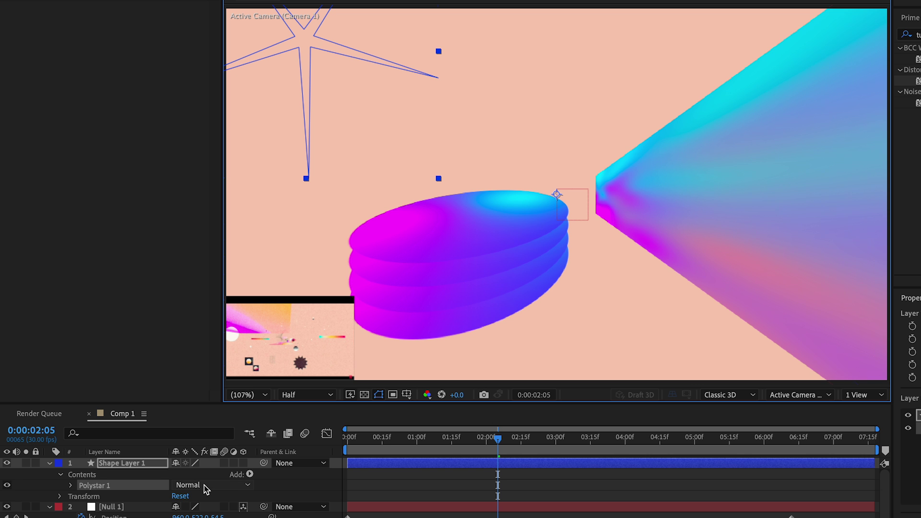
key("p")
left_click_drag(200, 474, 333, 474)
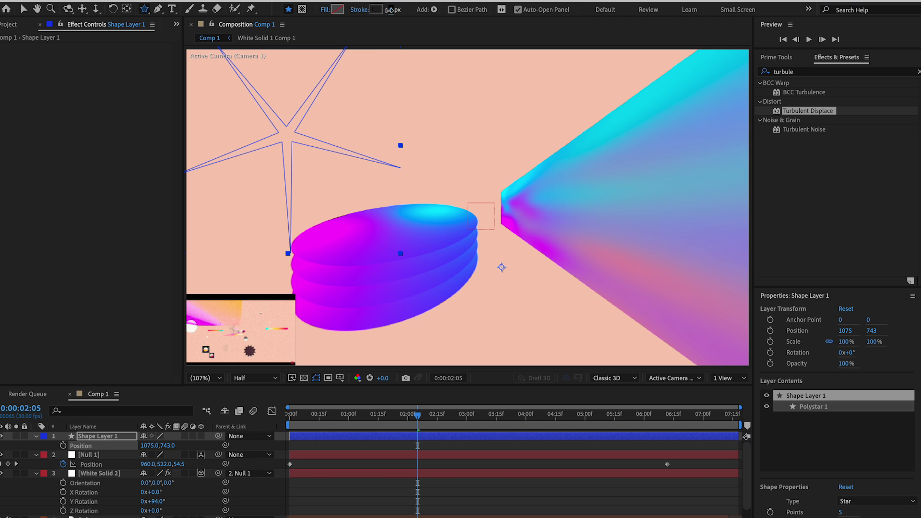
Raise the star's stroke width to give it a thin dark outline
left_click_drag(394, 11, 398, 16)
left_click(89, 455)
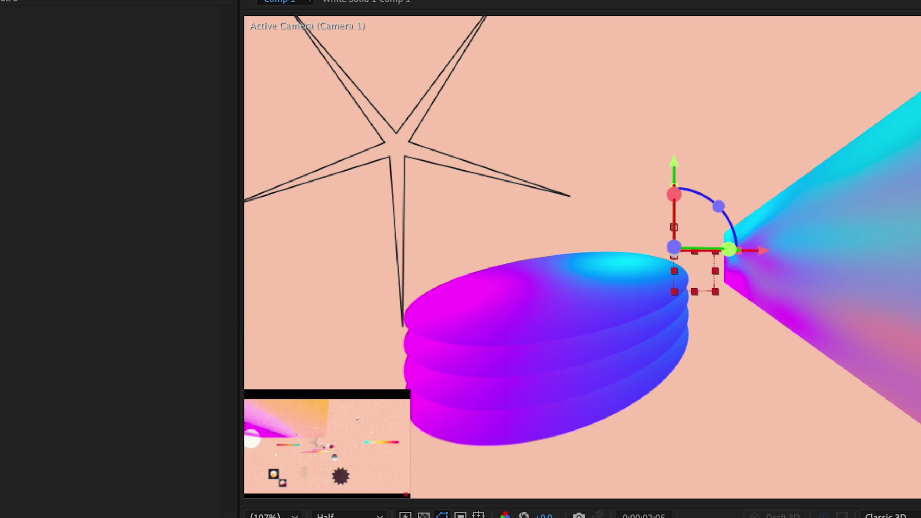
Set the star's path to 13 points with an inner radius of 82.4 and an outer radius of 559.3
left_click(96, 422)
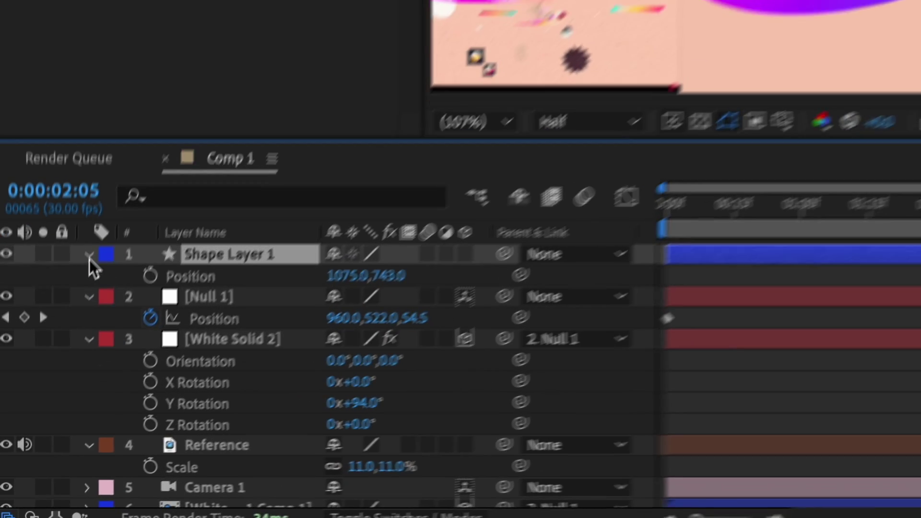
left_click(38, 417)
left_click(39, 417)
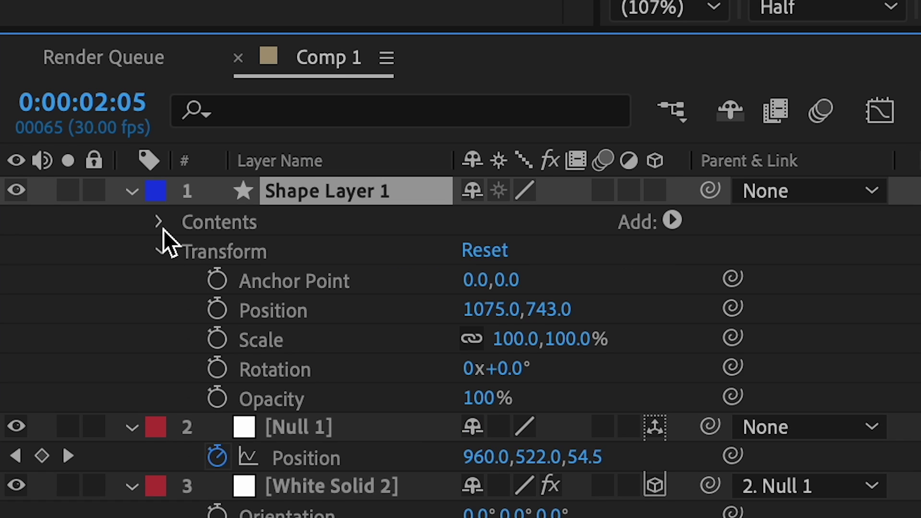
left_click(131, 221)
left_click(158, 247)
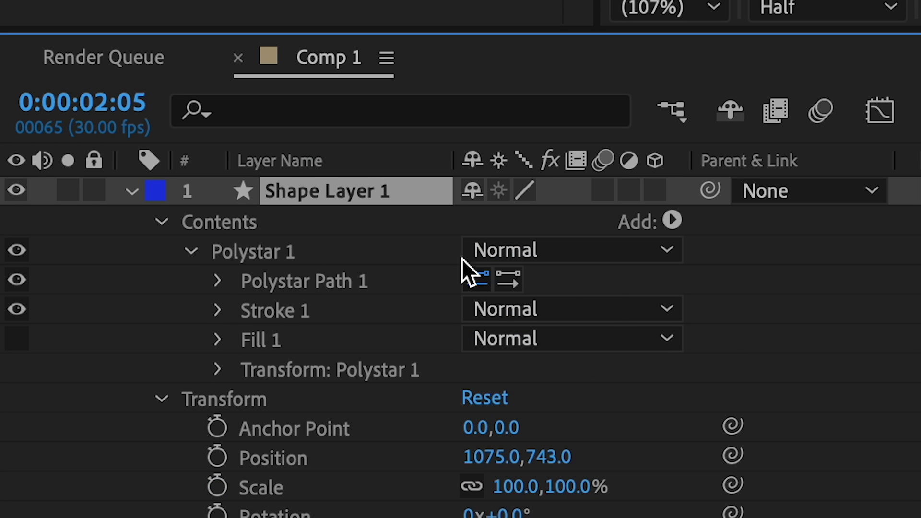
left_click(217, 281)
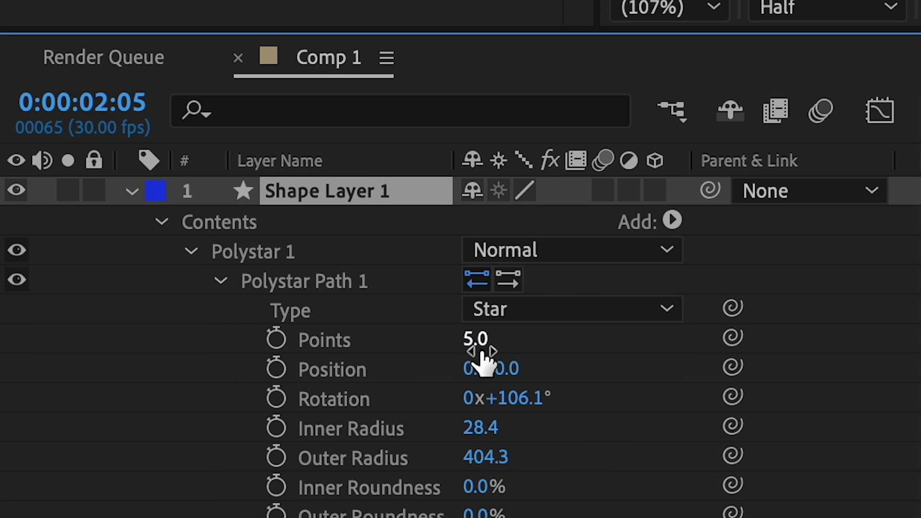
left_click_drag(481, 355, 505, 345)
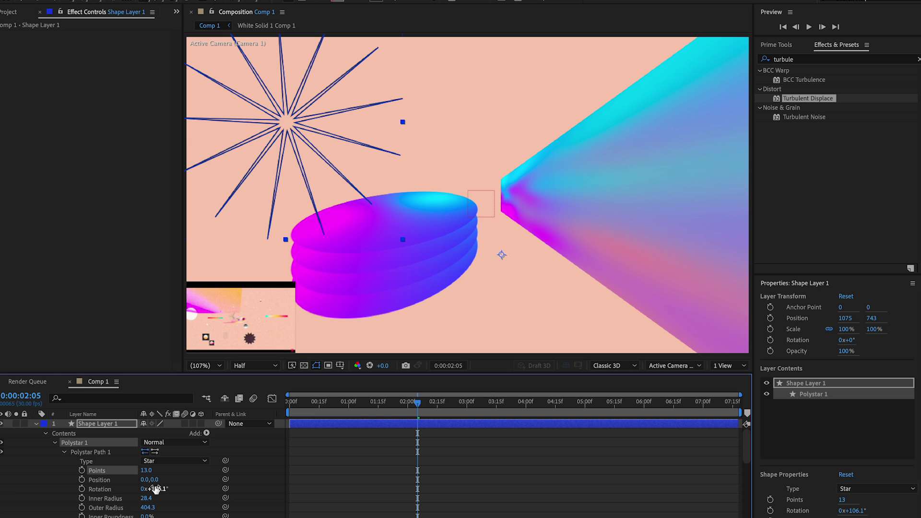
left_click_drag(150, 499, 177, 514)
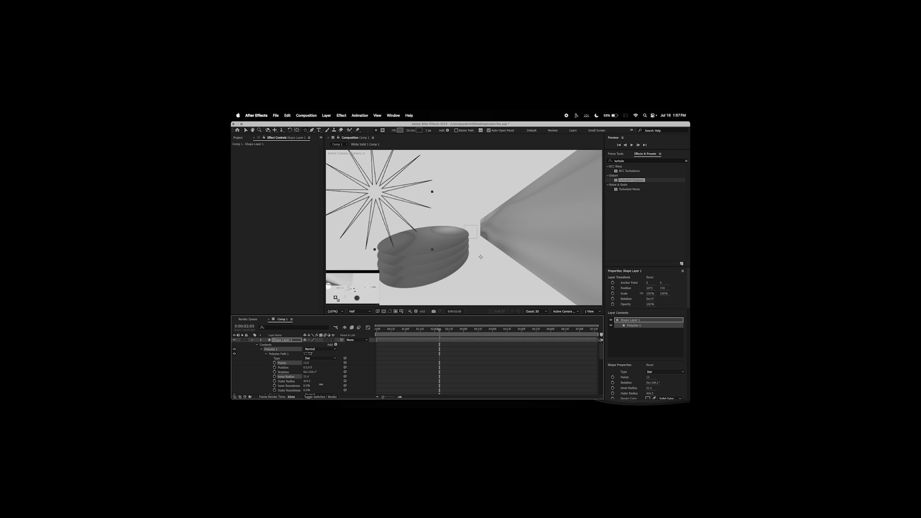
left_click_drag(320, 384, 329, 384)
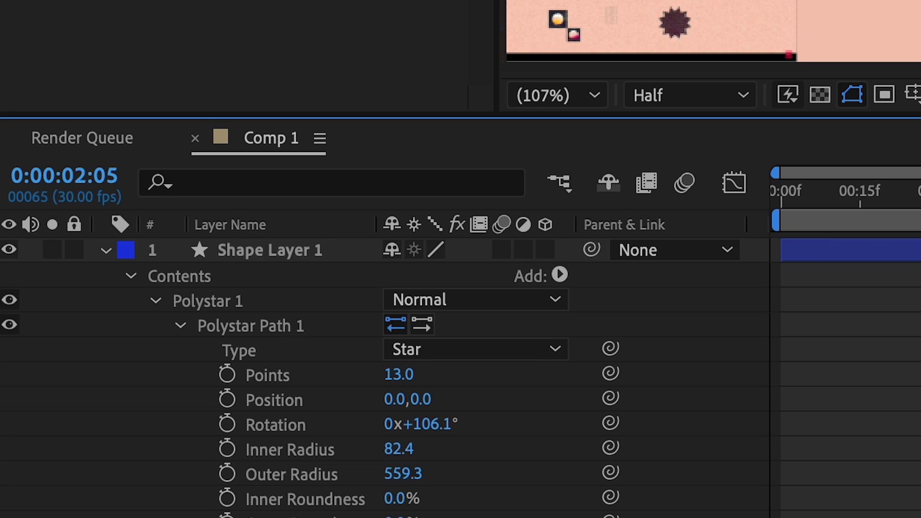
Scale the star shape layer to 65% and make it a 3D layer
left_click(270, 250)
key("s")
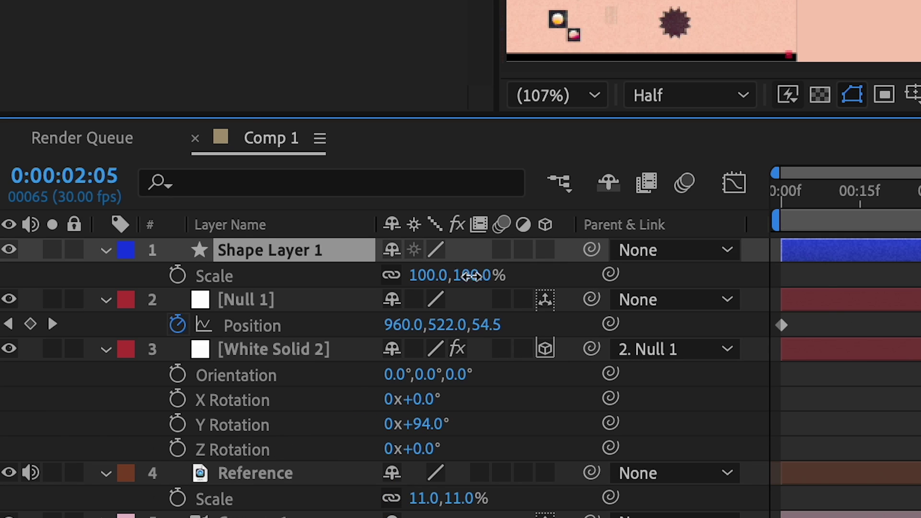
left_click_drag(471, 276, 433, 278)
left_click(201, 423)
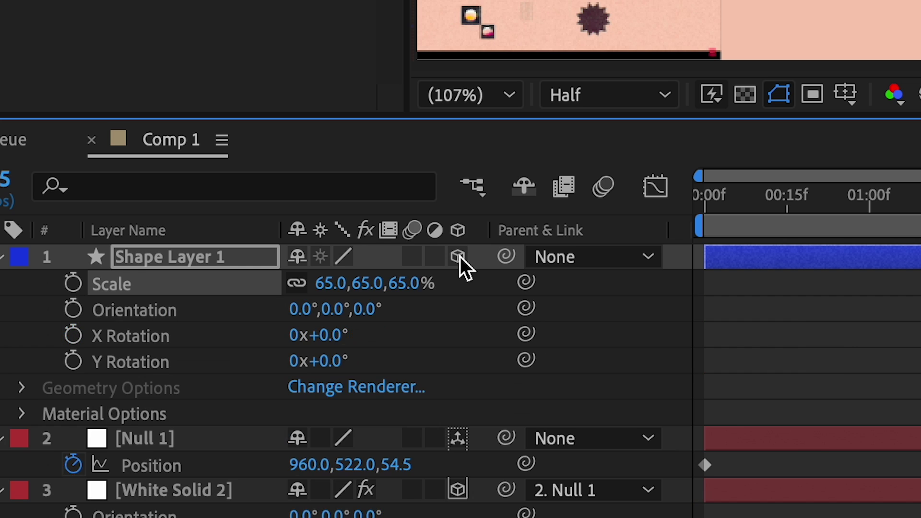
Set the star layer's Y Rotation to -55° and its position to 121, 759, 1152
key("r")
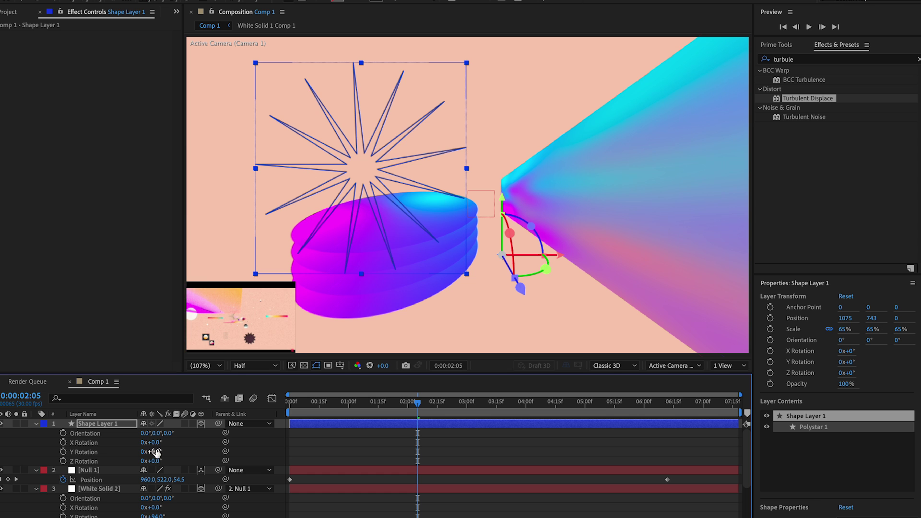
left_click_drag(156, 452, 211, 433)
key("p")
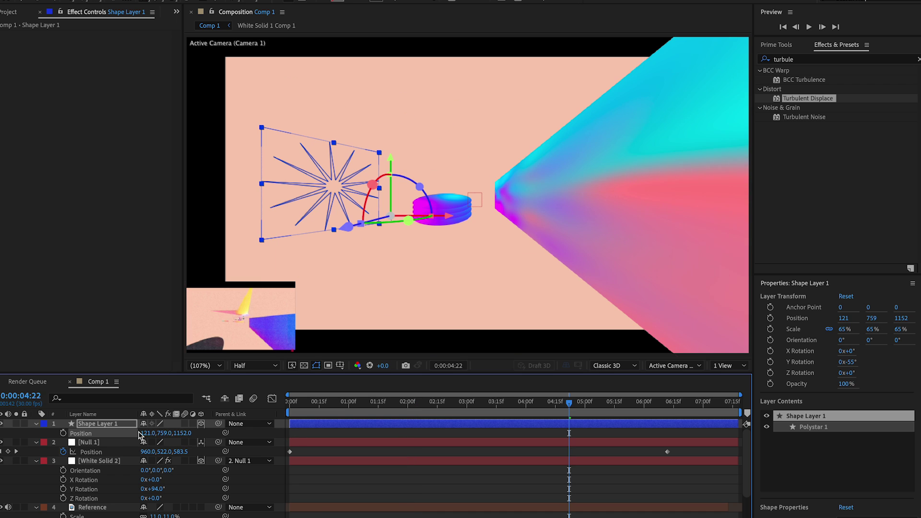
At 0:00:03:14, parent the star layer to Null 1 and add a Z Rotation keyframe
left_click_drag(538, 407, 500, 416)
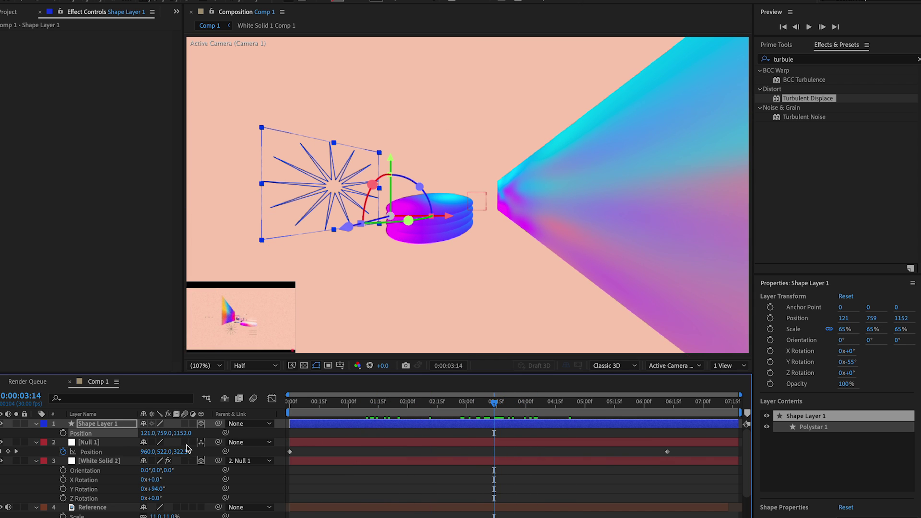
left_click_drag(125, 455, 116, 446)
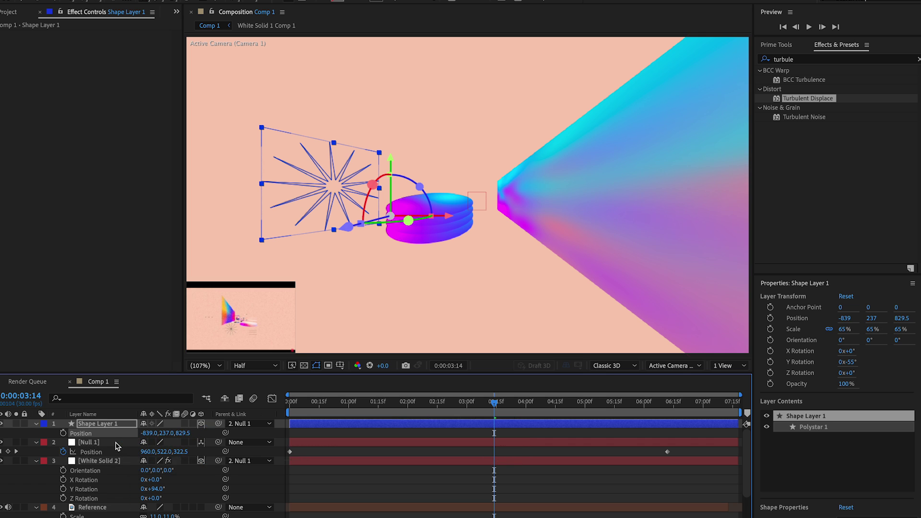
key("r")
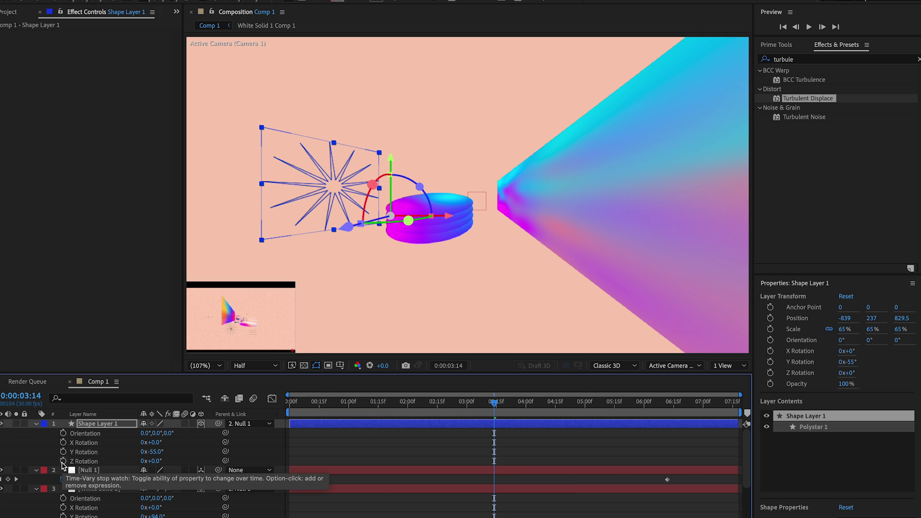
left_click(64, 461)
Try to rotate the star layer around Z at 0:00:04:12
left_click_drag(514, 409, 551, 410)
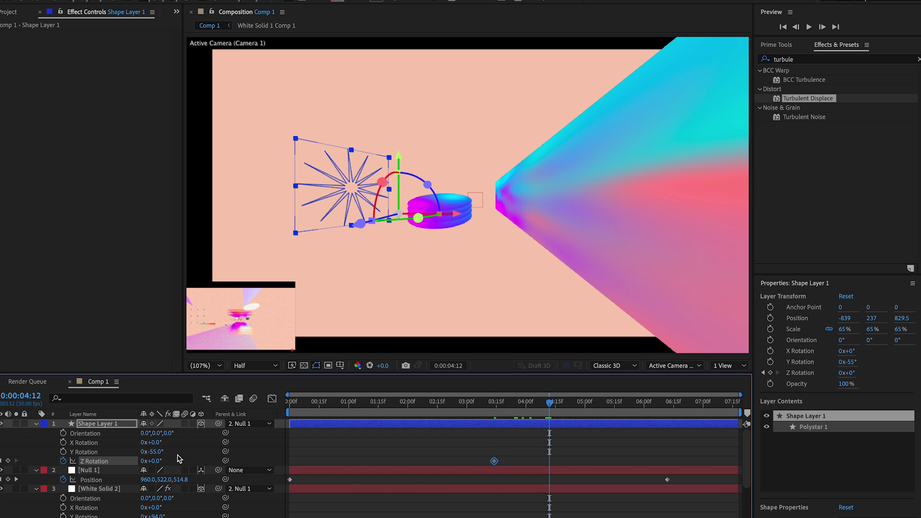
left_click_drag(154, 461, 214, 461)
key("super+z")
Center the star layer's anchor point and preview its spin toward a second Z Rotation keyframe near the timeline's end
key("j")
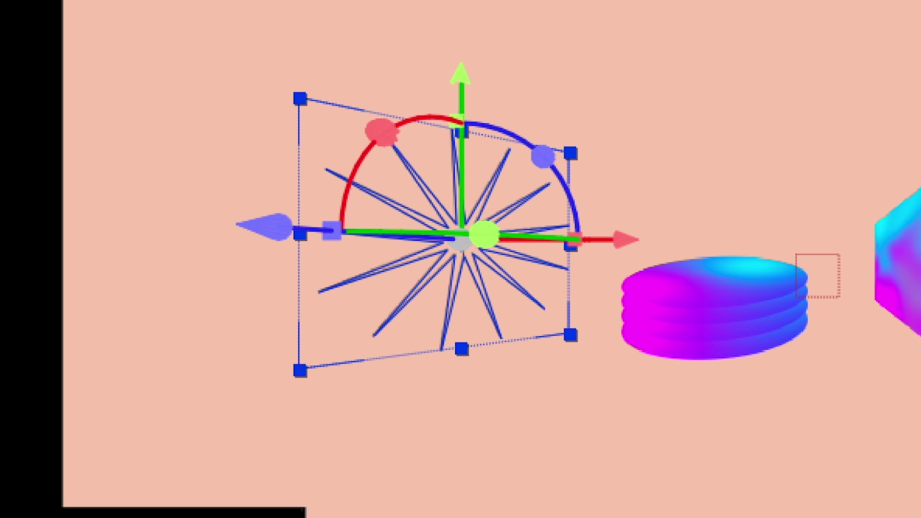
key("space")
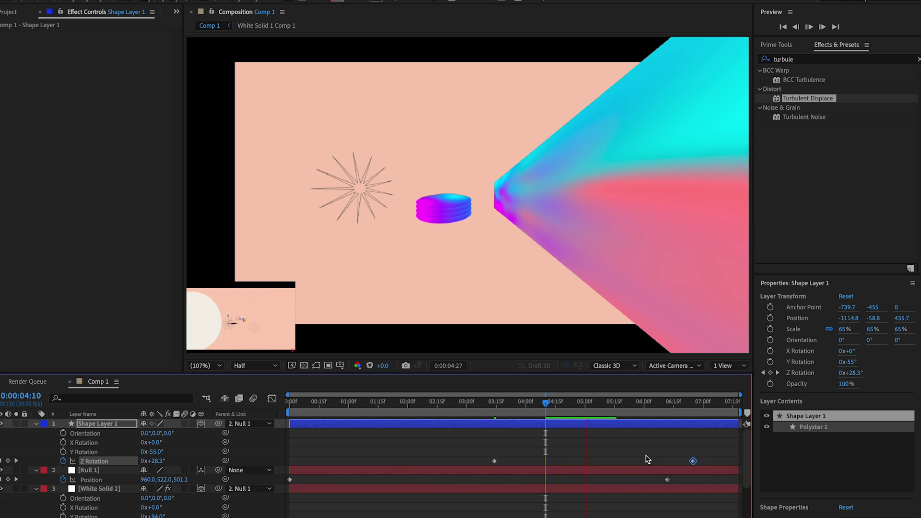
left_click(615, 404)
left_click_drag(617, 407, 481, 432)
key("space")
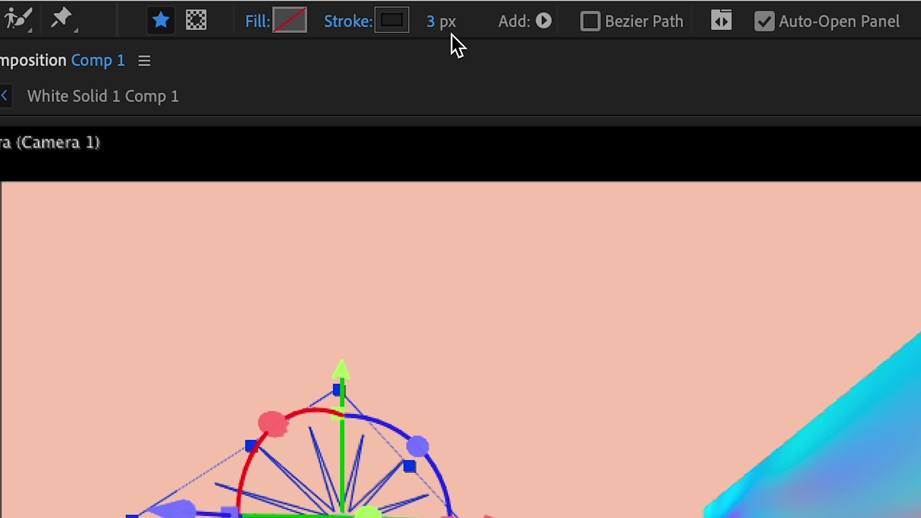
Thicken the star's stroke and move its first Z Rotation keyframe close to the start of the timeline
left_click_drag(439, 26, 451, 28)
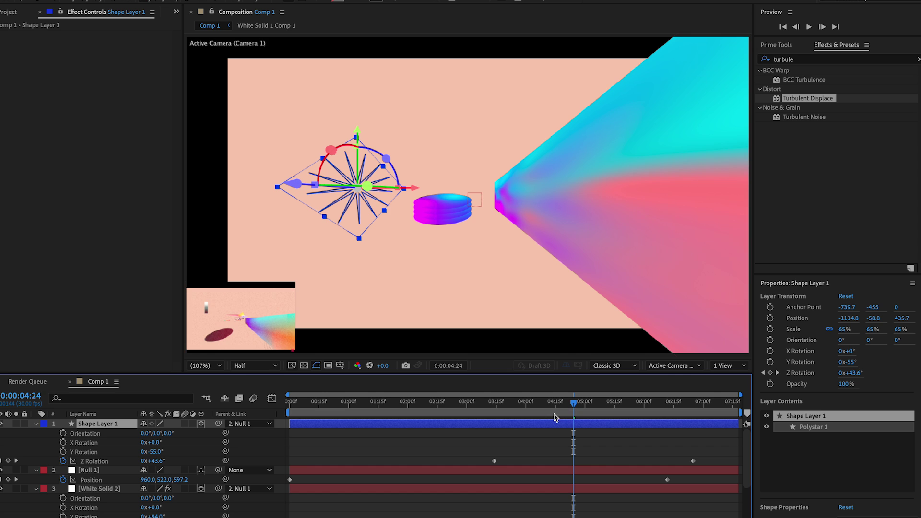
left_click_drag(563, 404, 275, 447)
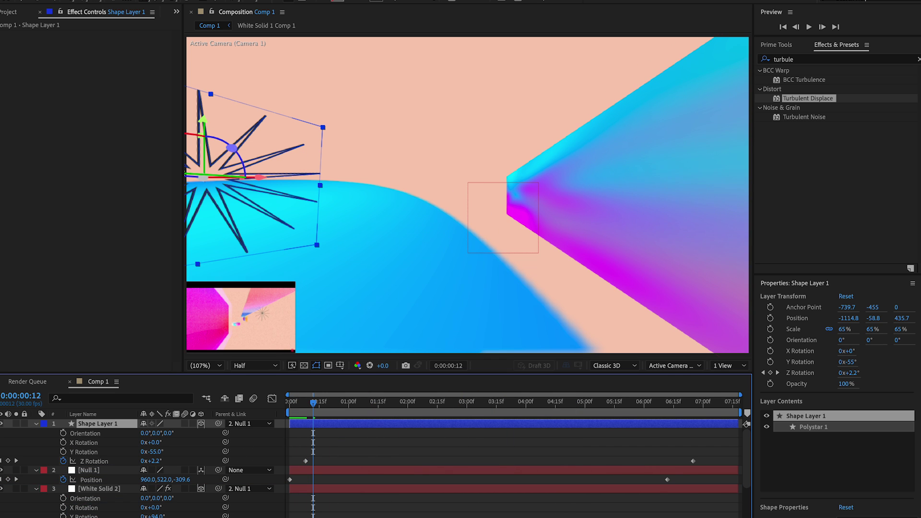
Move the star layer down the stack between the White Solid comp layers and set its position to -951.8, -58.8, 10.7
left_click_drag(99, 497, 98, 504)
scroll(335, 499, "down", 4)
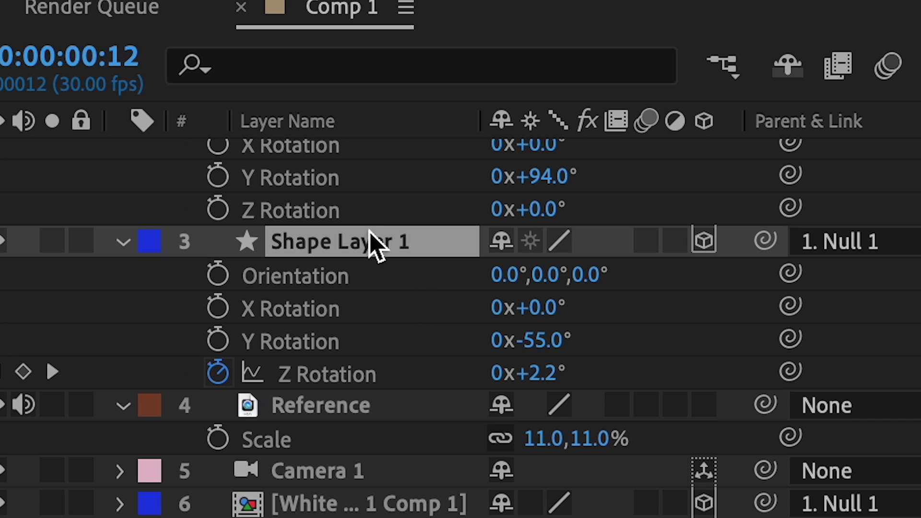
left_click_drag(363, 238, 364, 517)
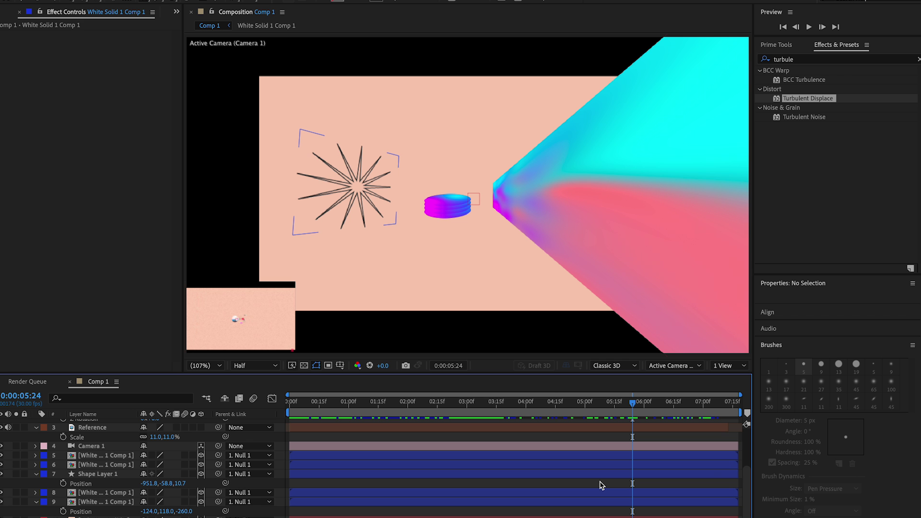
Scale the Pale Orange Solid 2 background to 361% and add a 1920 × 1080 px white solid
left_click(517, 516)
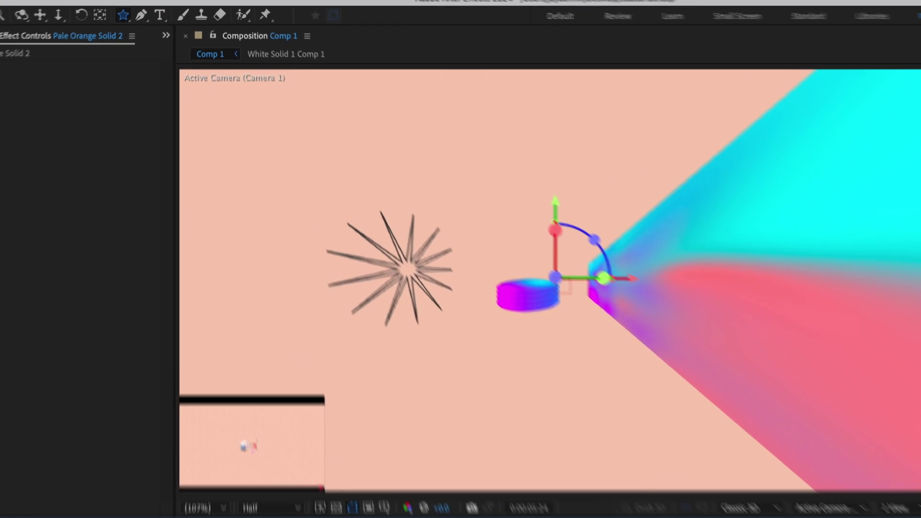
left_click(156, 10)
mouse_move(204, 70)
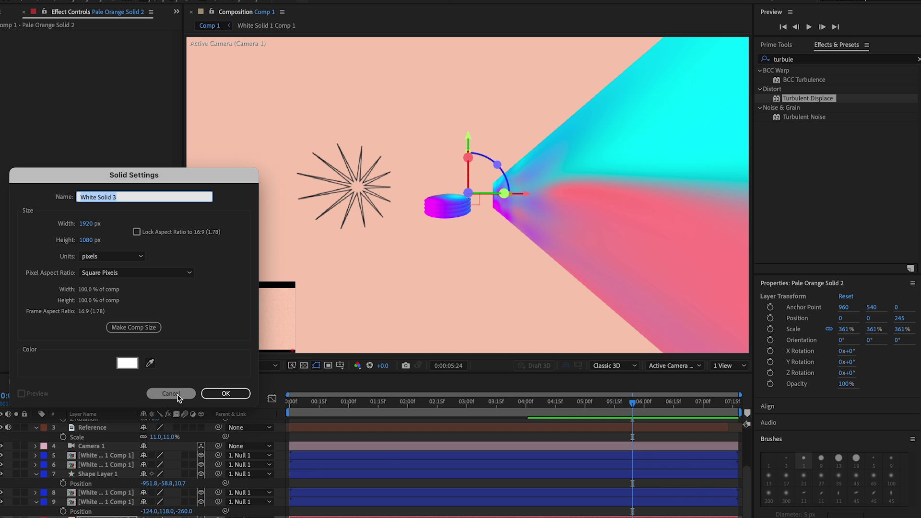
left_click(223, 394)
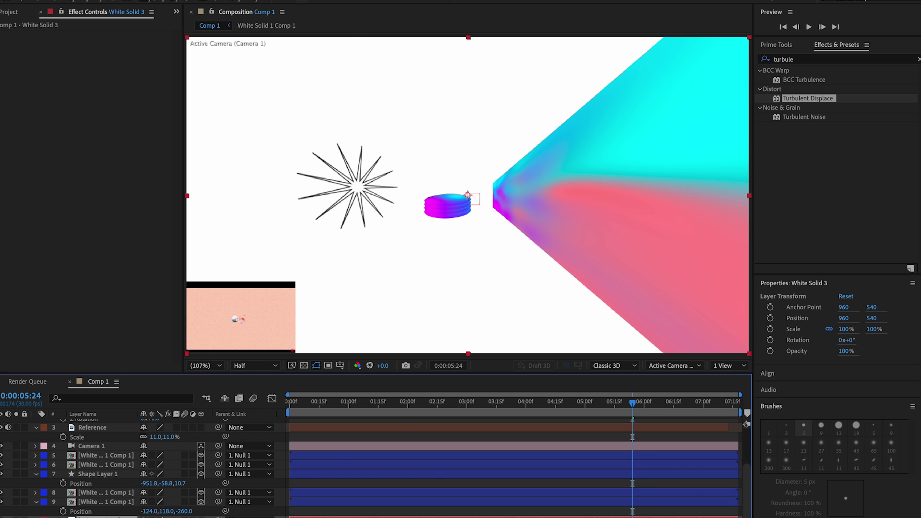
Move the new white solid to the top of the layer stack and apply the 4-Color Gradient effect to it
left_click_drag(206, 473, 212, 298)
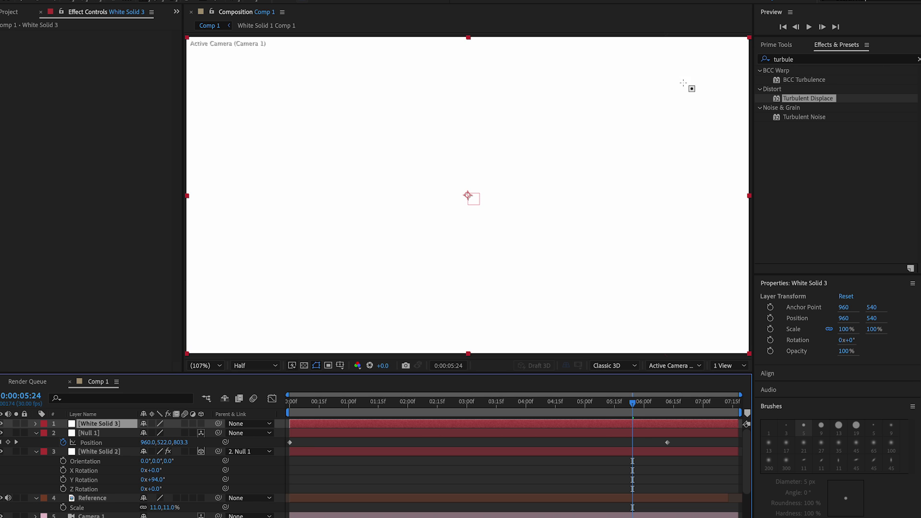
left_click(787, 55)
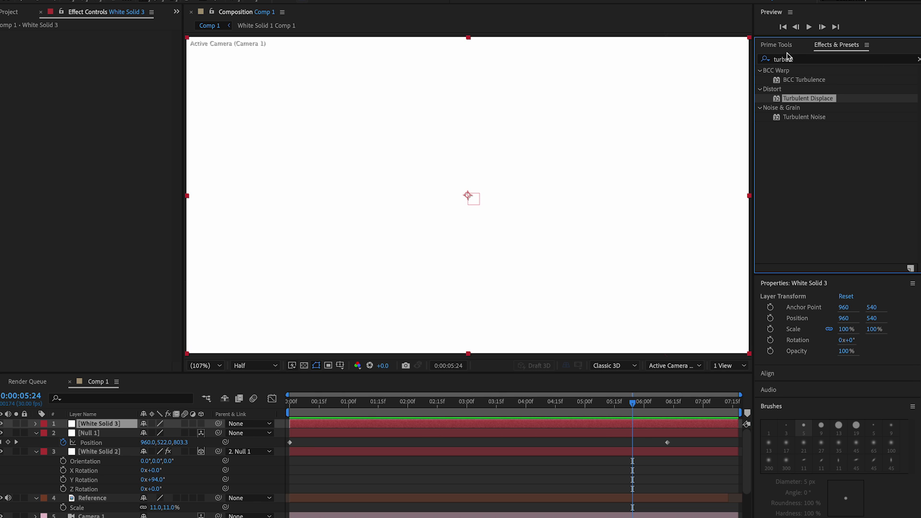
type("gradi")
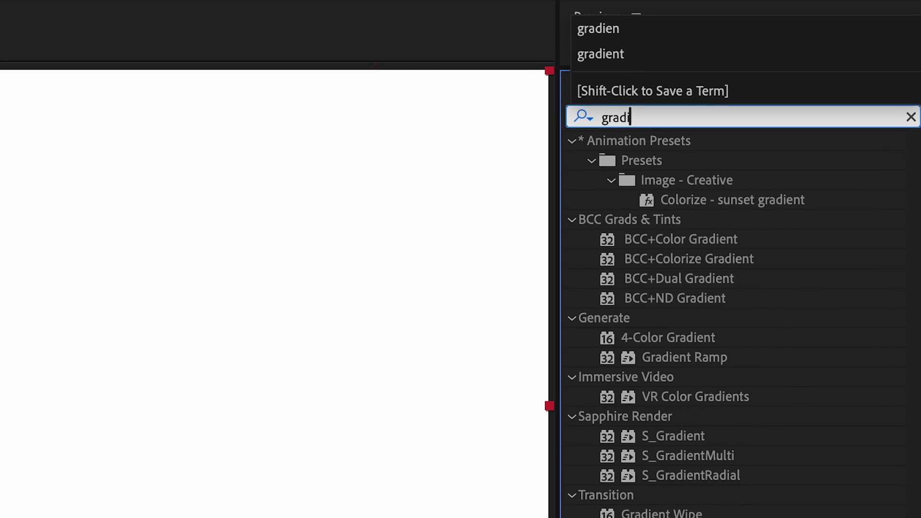
double_click(665, 345)
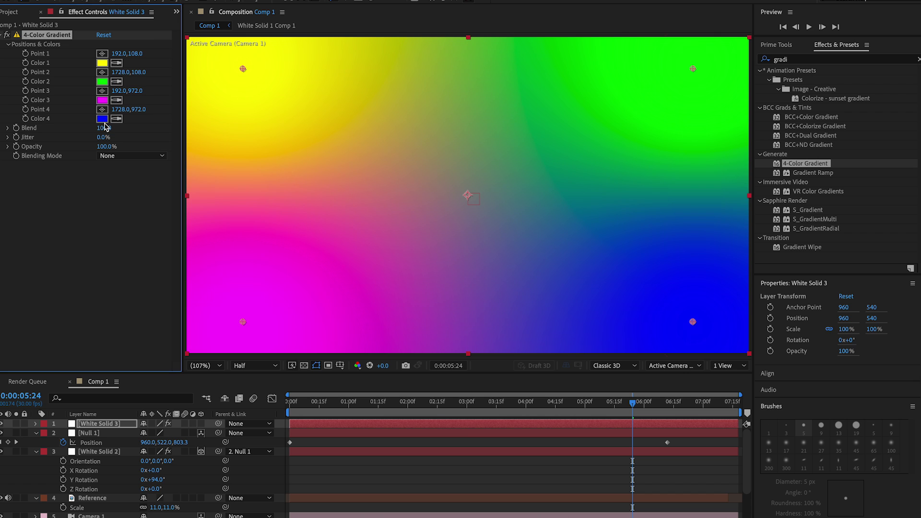
Set the gradient's Color 1 to green 4DFFA8, Colors 3 and 4 to white, and Blend to 5
left_click(104, 123)
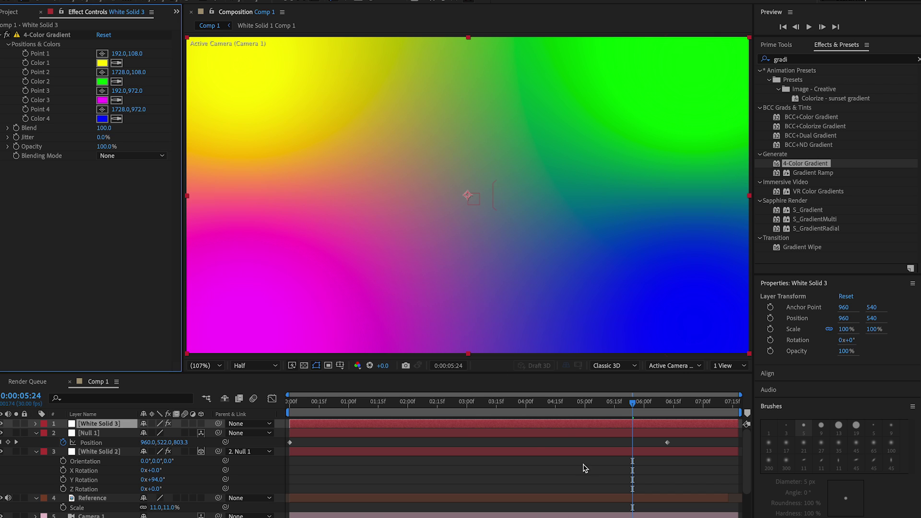
left_click(102, 121)
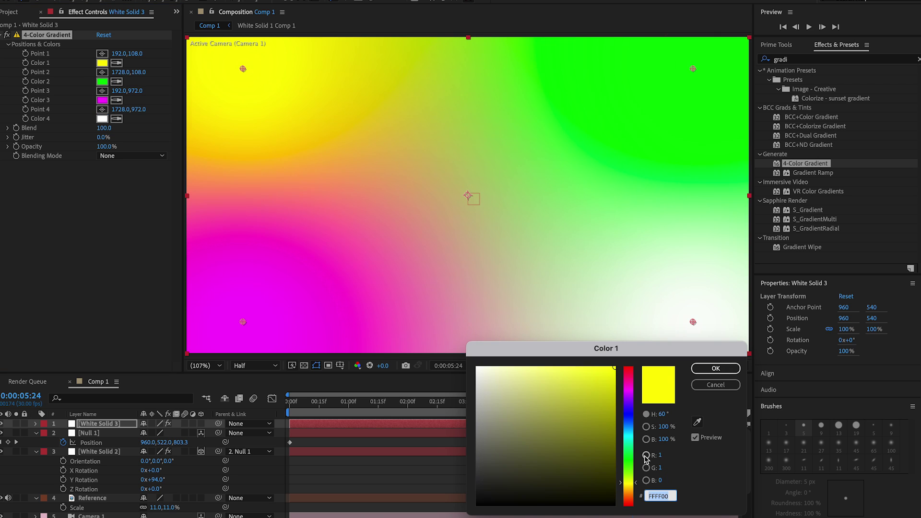
left_click_drag(633, 459, 633, 448)
left_click(573, 368)
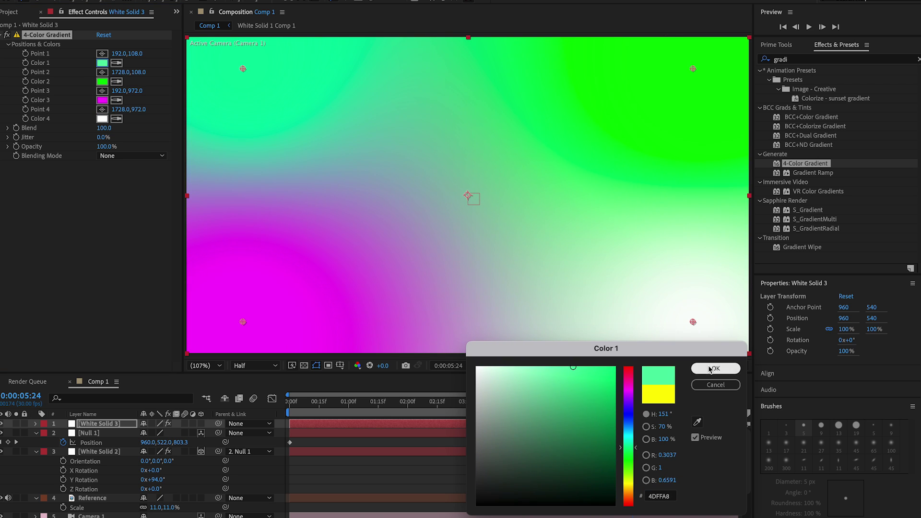
left_click(711, 369)
left_click(101, 100)
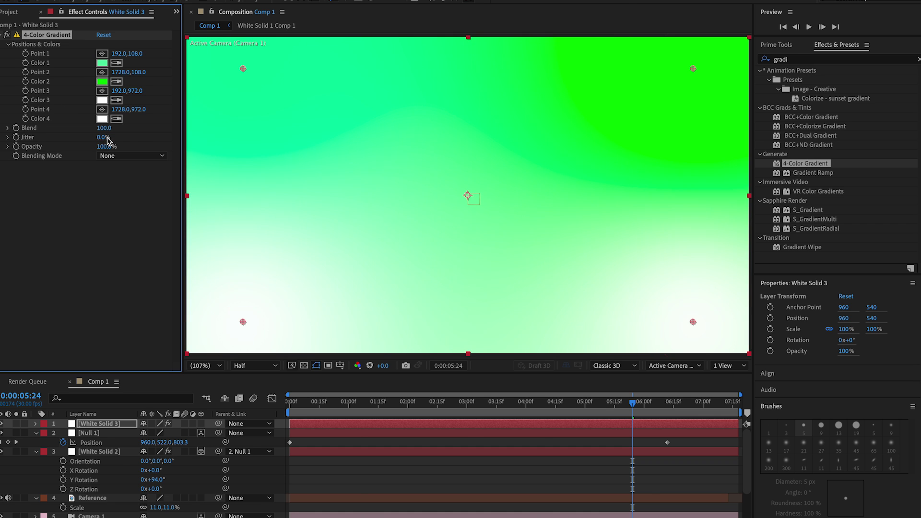
left_click_drag(104, 129, 0, 247)
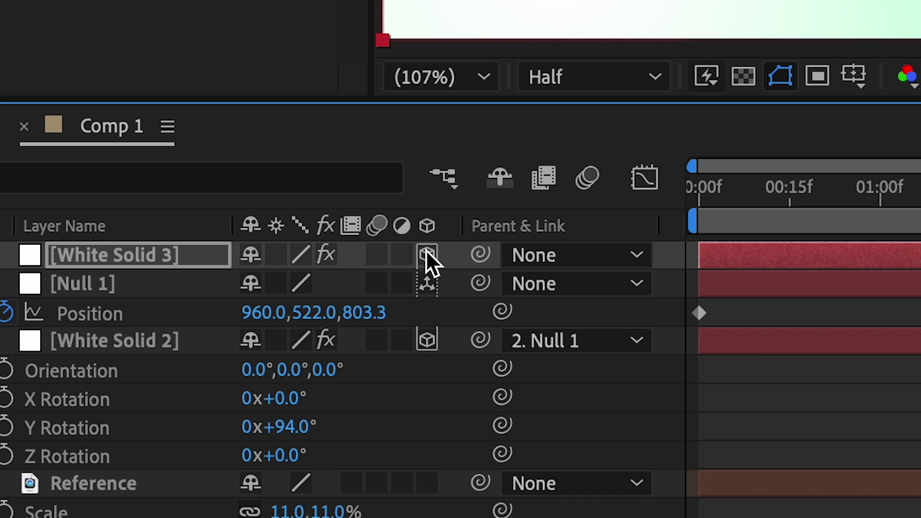
Make White Solid 3 a 3D layer scaled to 23% and set its X Rotation to 90°
left_click(252, 513)
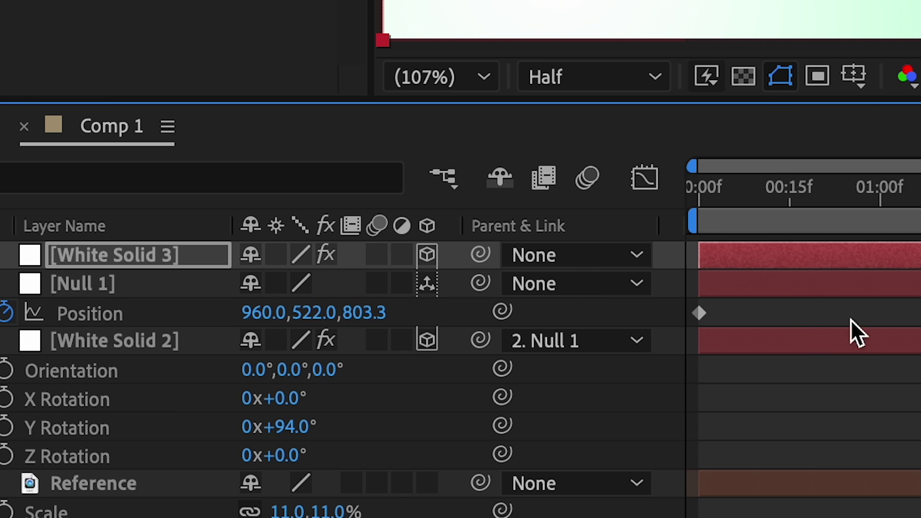
left_click_drag(191, 435, 151, 436)
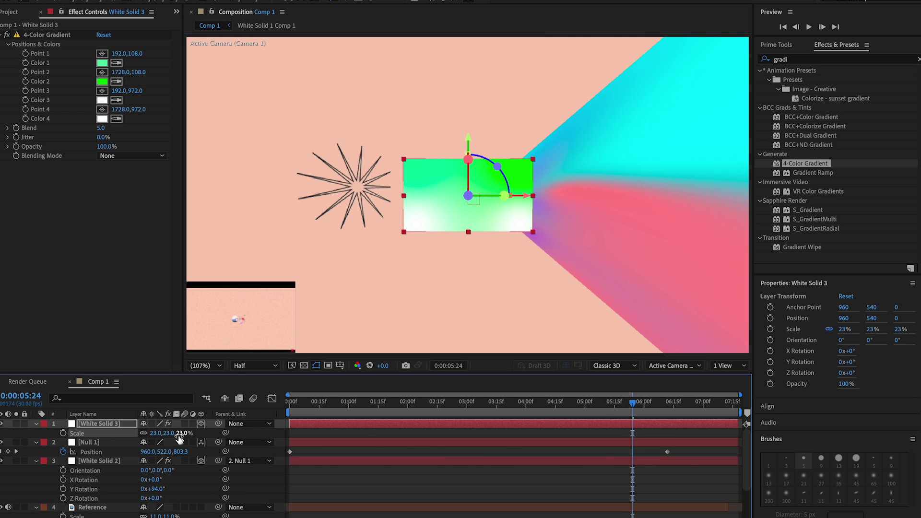
key("r")
left_click_drag(164, 450, 185, 451)
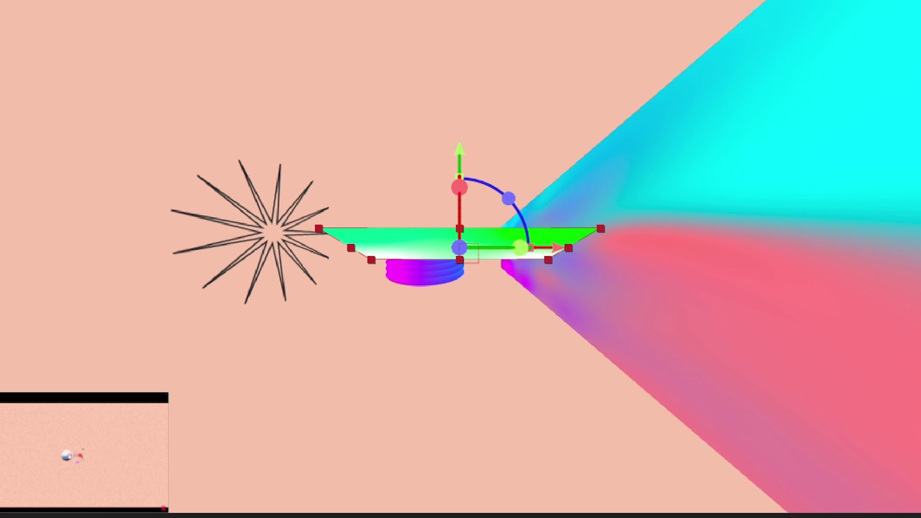
left_click(465, 268)
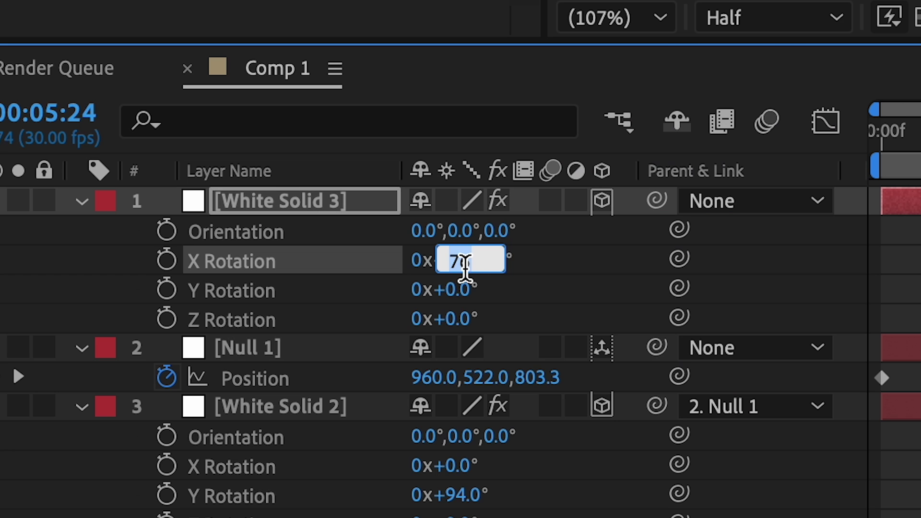
type("90")
key("Return")
Raise White Solid 3 to Y position 278 and stretch its unlinked Y scale to 89.4%
key("p")
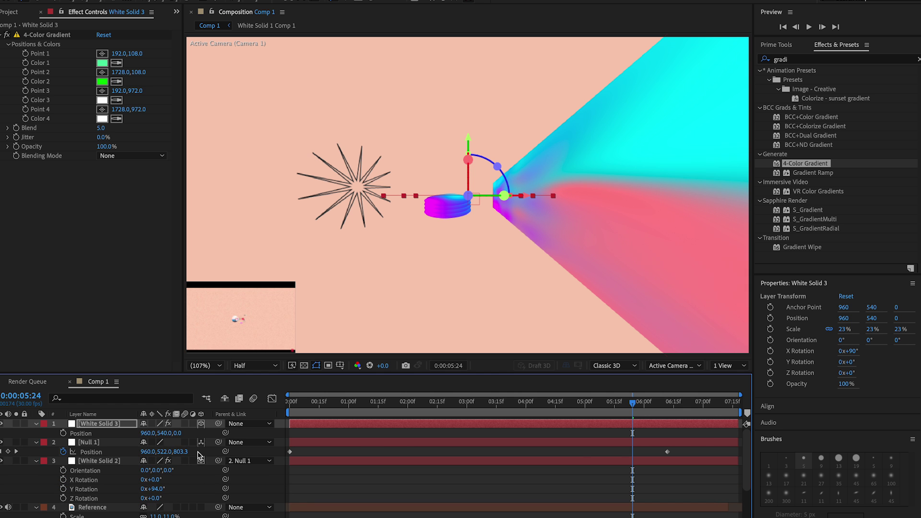
left_click_drag(165, 436, 20, 436)
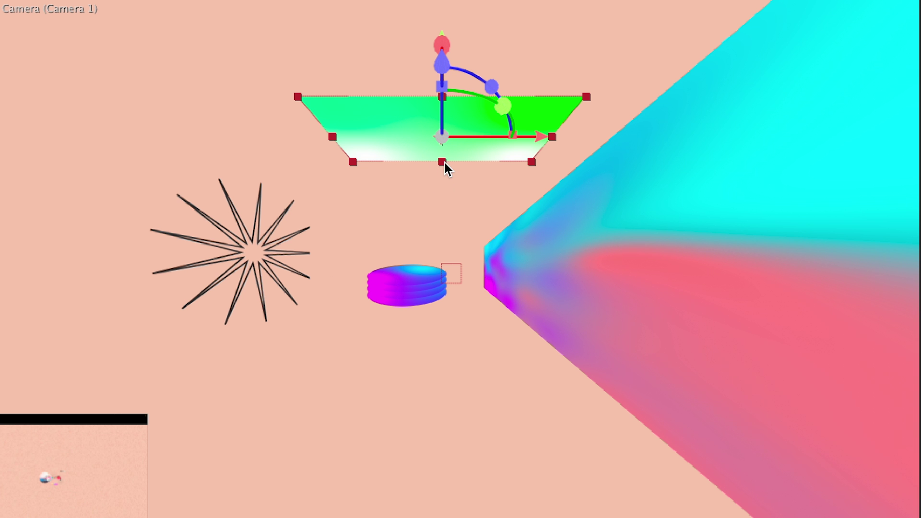
left_click_drag(442, 163, 455, 144)
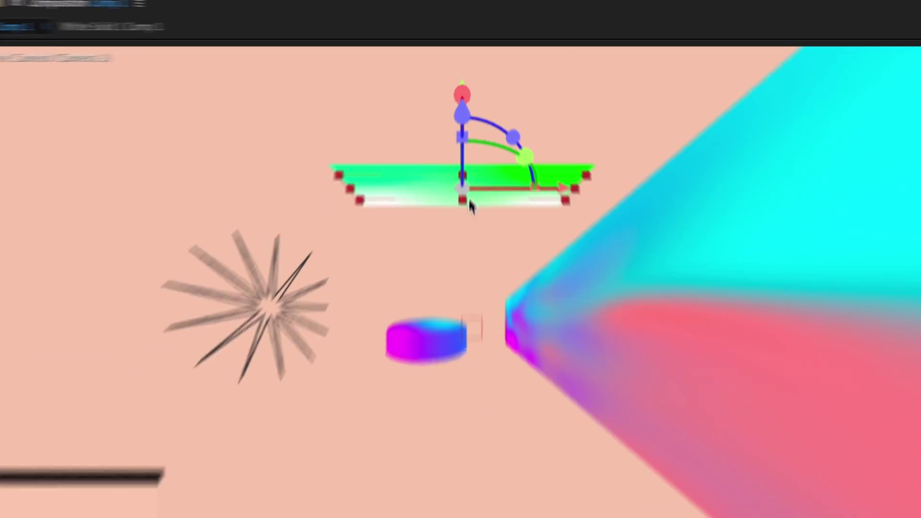
left_click_drag(470, 200, 463, 294)
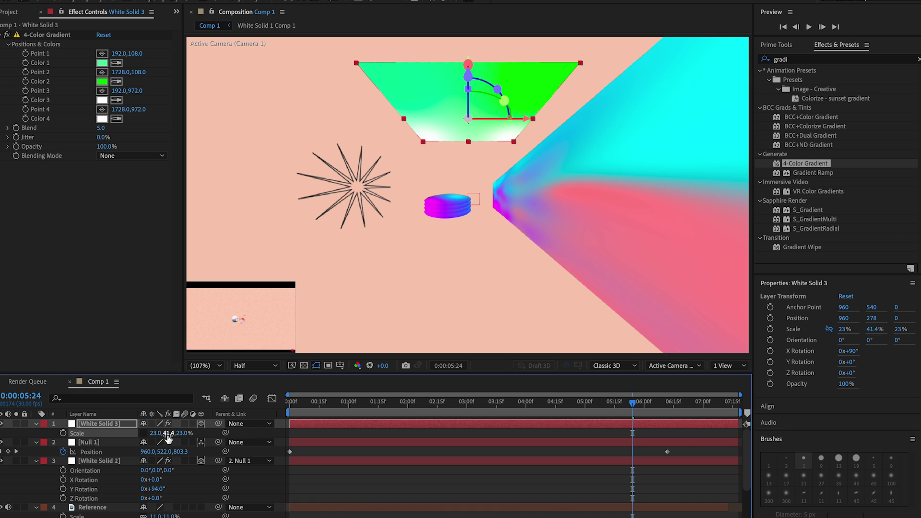
left_click_drag(168, 438, 191, 437)
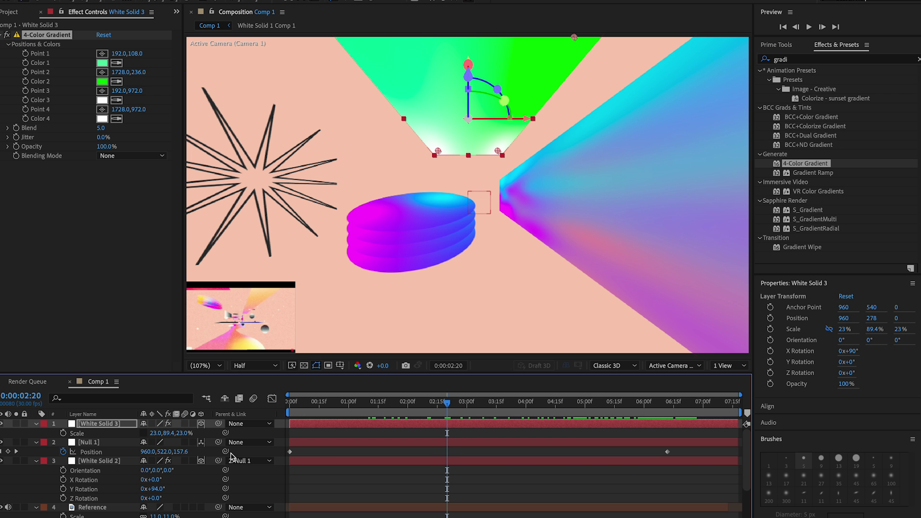
Parent White Solid 3 to Null 1 and scrub the timeline to preview its motion, stopping at 0:00:02:29
left_click_drag(139, 458, 106, 449)
left_click(332, 403)
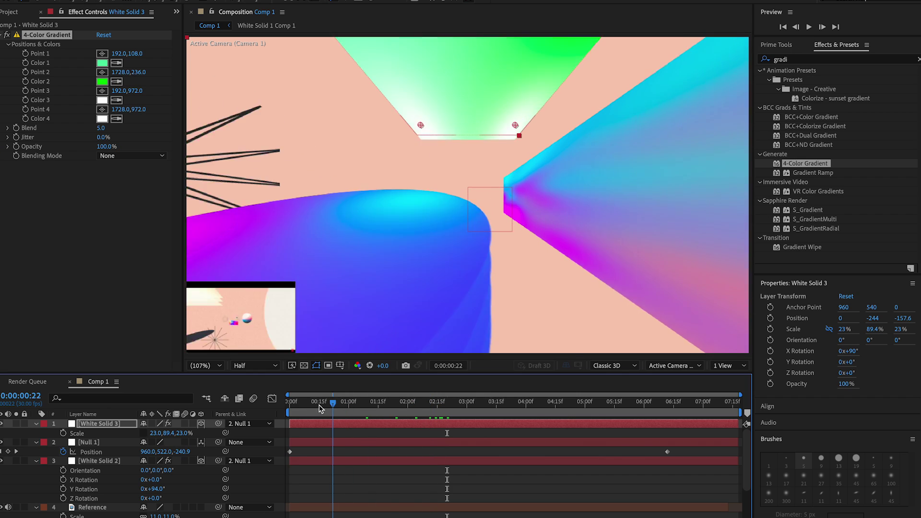
left_click_drag(320, 408, 188, 407)
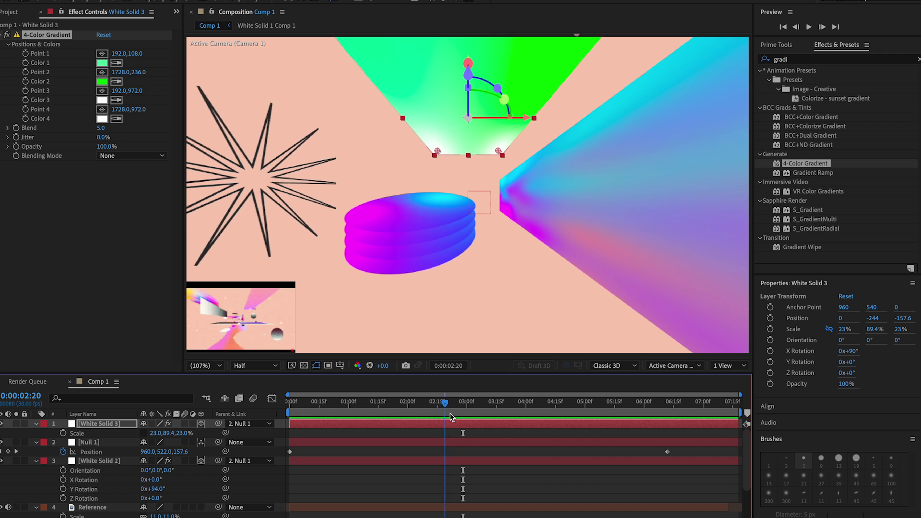
left_click_drag(450, 414, 464, 413)
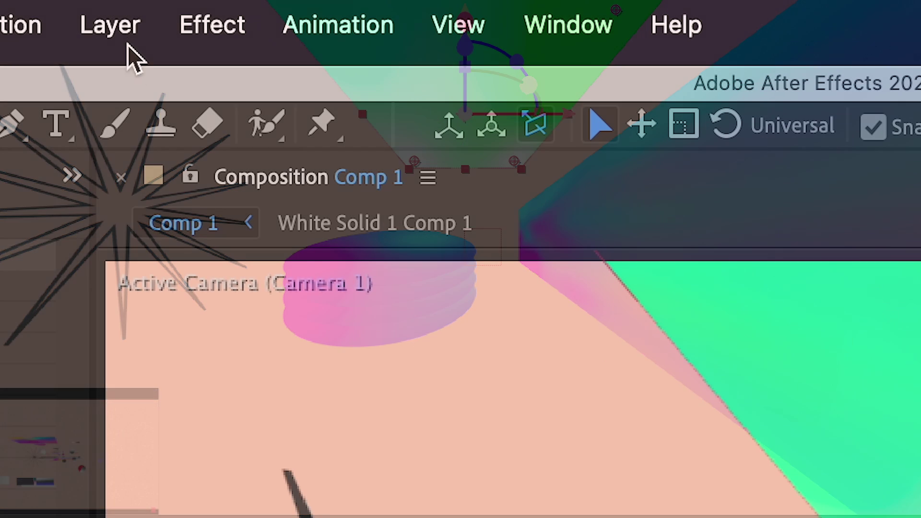
Create a new shape layer and draw an outlined circle about 564 px wide over the cyan and purple gradient wall
left_click(128, 42)
mouse_move(197, 114)
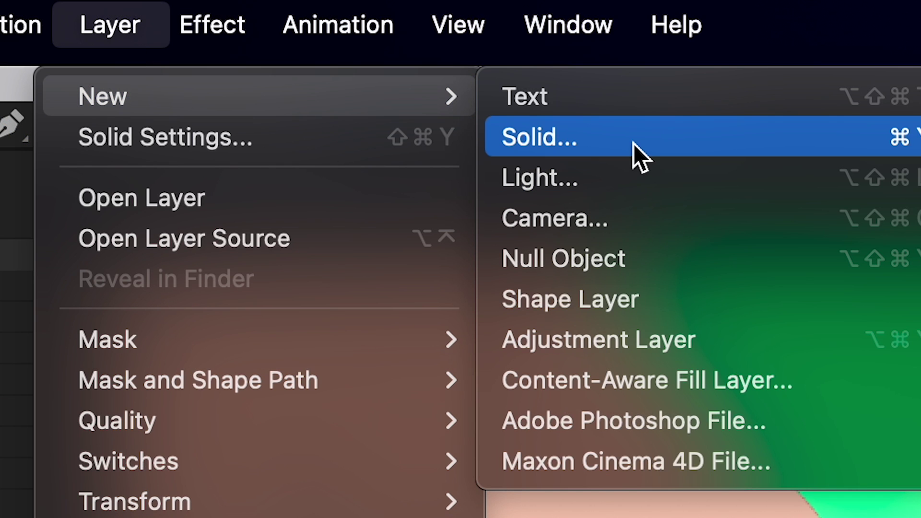
left_click(608, 293)
left_click(267, 62)
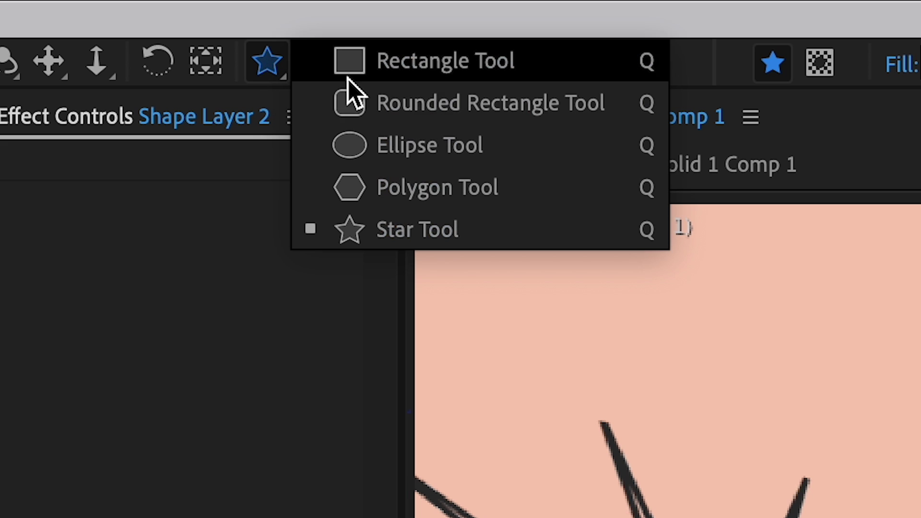
left_click(463, 153)
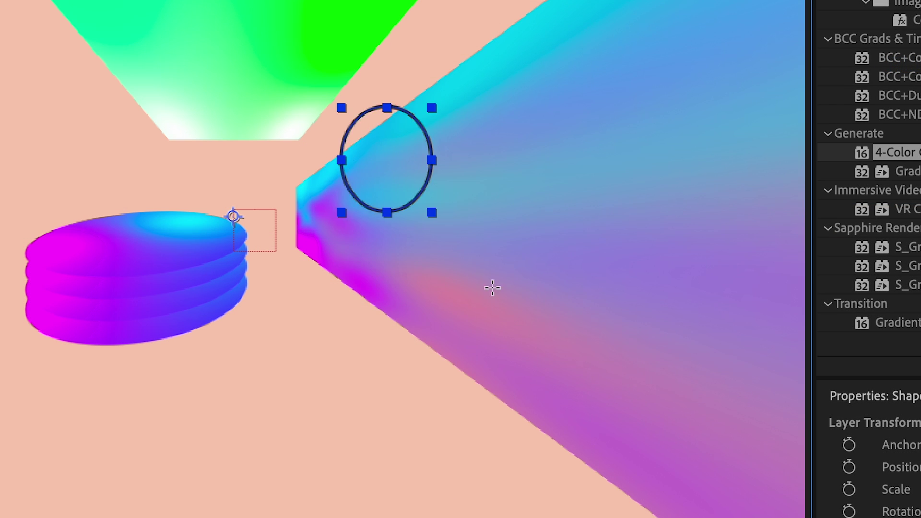
mouse_move(491, 288)
left_mouse_down()
mouse_move(642, 419)
mouse_move(691, 419)
mouse_move(684, 425)
left_mouse_up()
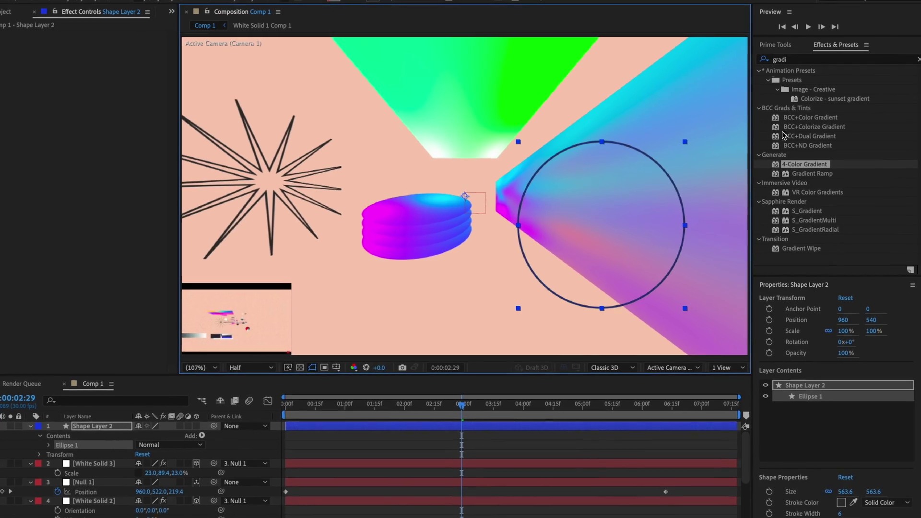
Apply Turbulent Displace to the circle's shape layer and set its Amount to 99
left_click(794, 60)
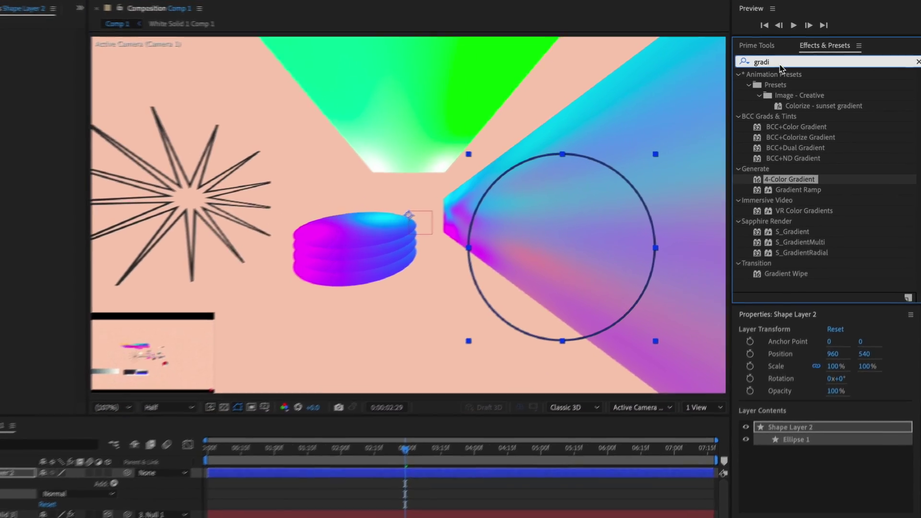
type("turbu")
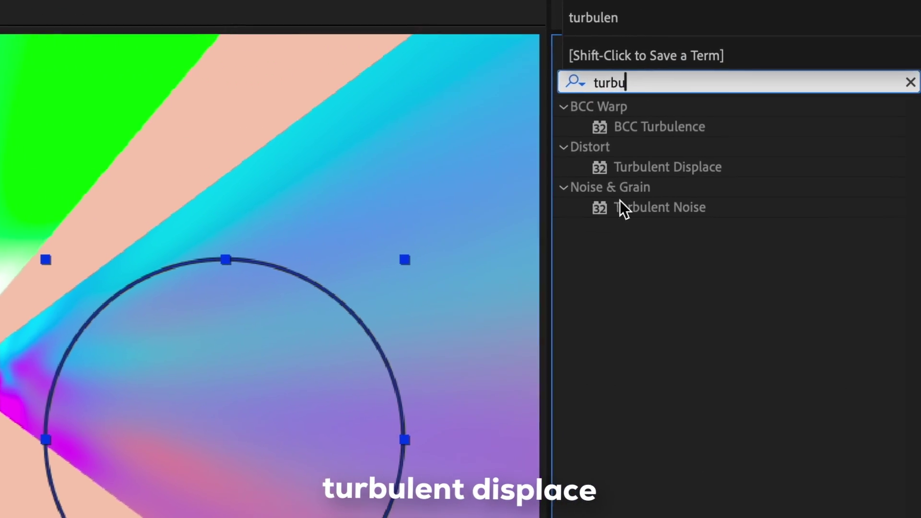
left_click(662, 153)
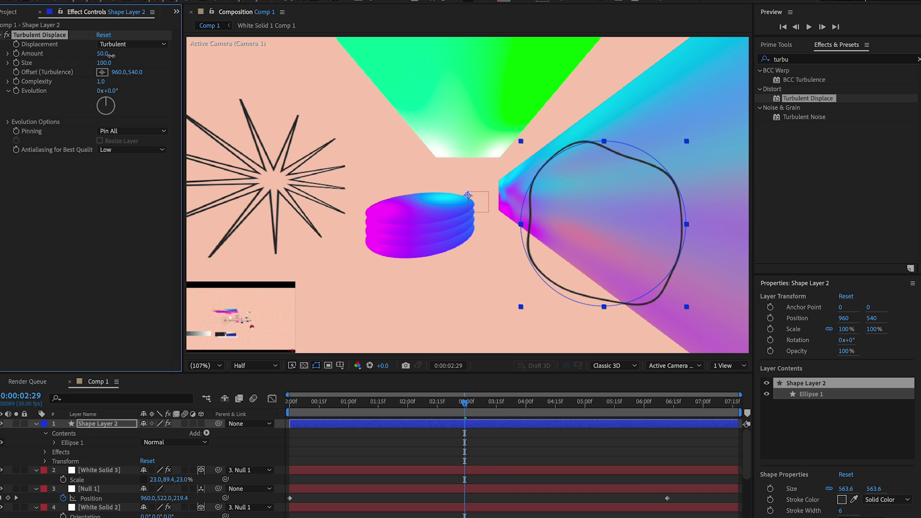
left_click_drag(104, 54, 132, 62)
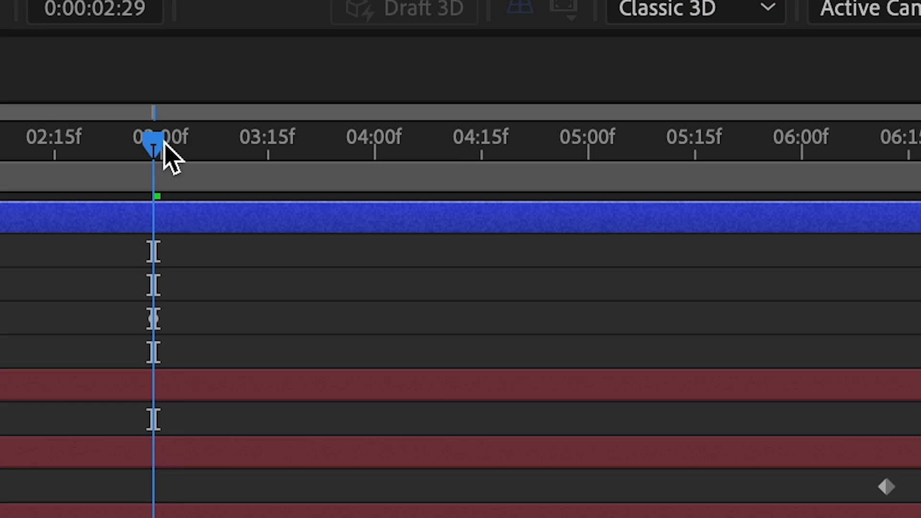
Keyframe the displacement's Evolution from 0x+0° near the timeline's start to 1x+43° at the null's last keyframe
left_click_drag(163, 142, 446, 146)
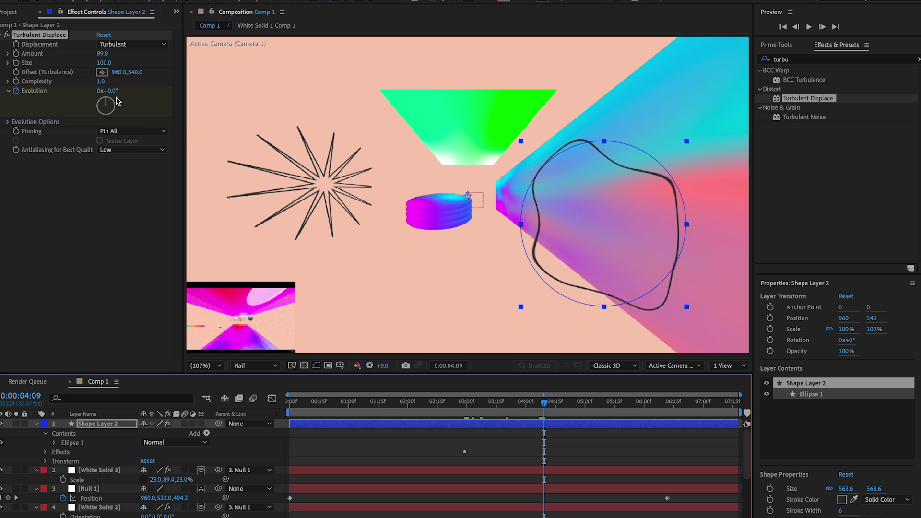
left_click_drag(116, 101, 297, 96)
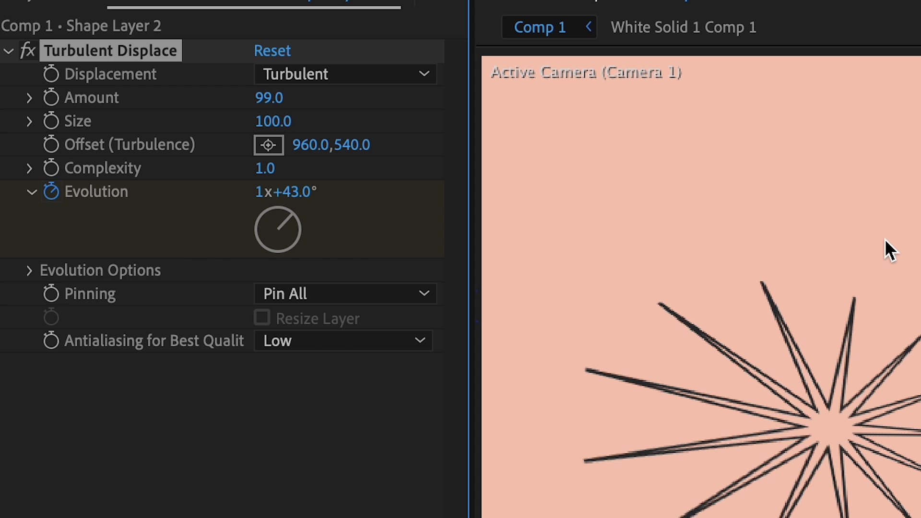
key("u")
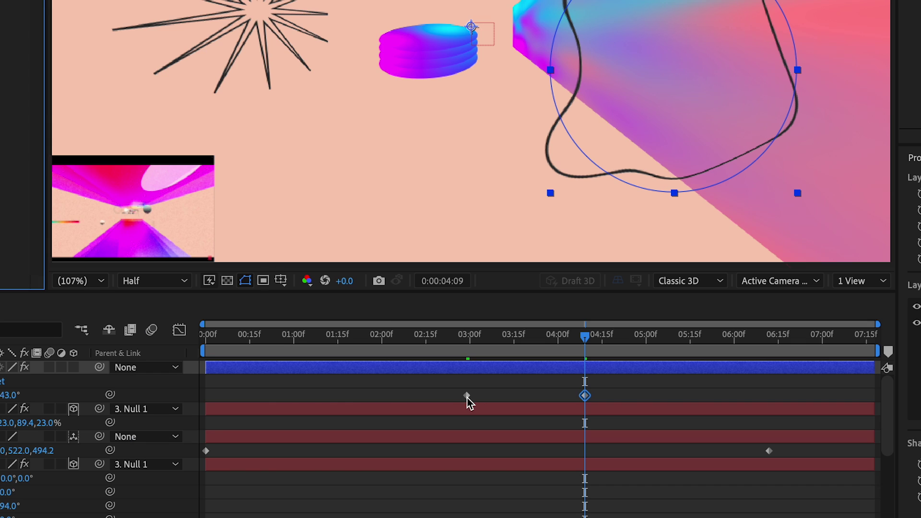
left_click_drag(468, 398, 241, 397)
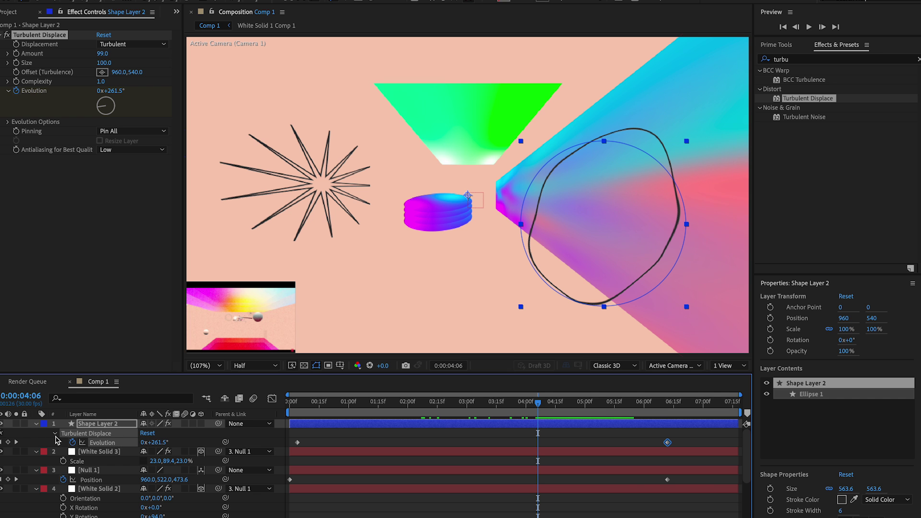
Add a Repeater to the contents of Shape Layer 2 and reveal its settings
left_click(56, 435)
left_click(394, 292)
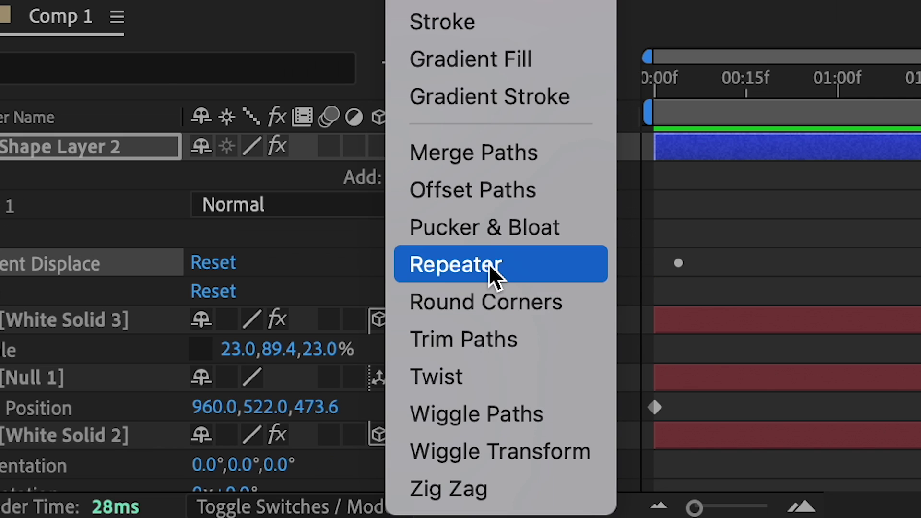
left_click(489, 379)
left_click(173, 237)
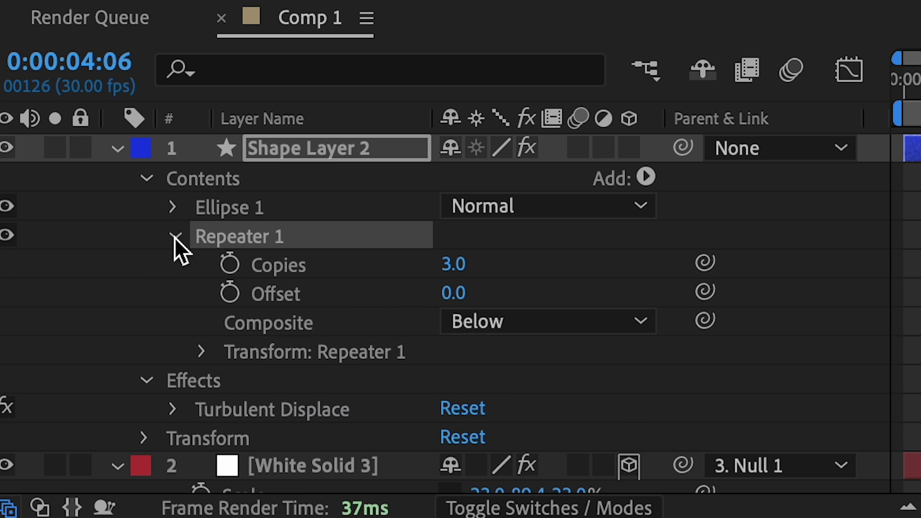
Set the Repeater to 139 copies, with its transform Position at -9, 0 and its Scale at 95%
left_click_drag(454, 278, 517, 269)
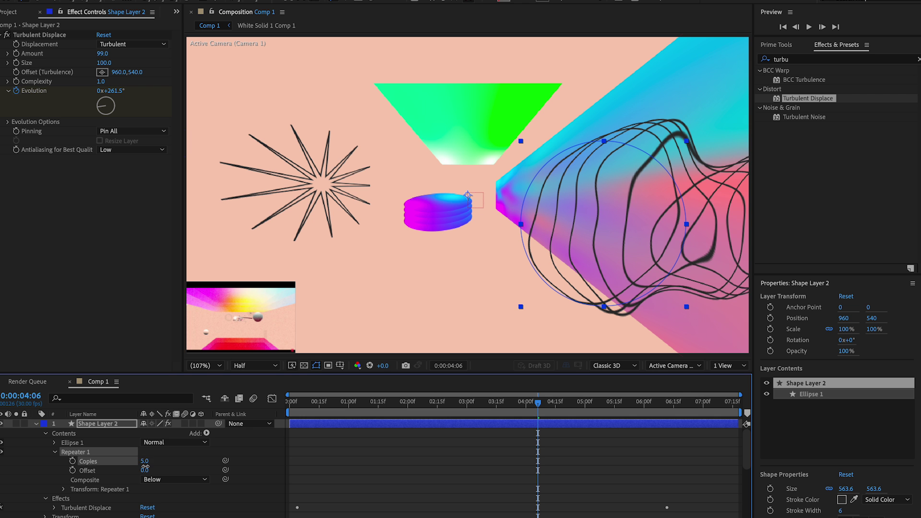
mouse_move(144, 468)
left_mouse_down()
mouse_move(180, 461)
mouse_move(134, 470)
mouse_move(143, 470)
left_mouse_up()
mouse_move(147, 461)
left_mouse_down()
mouse_move(155, 461)
mouse_move(107, 474)
left_mouse_up()
left_click(63, 489)
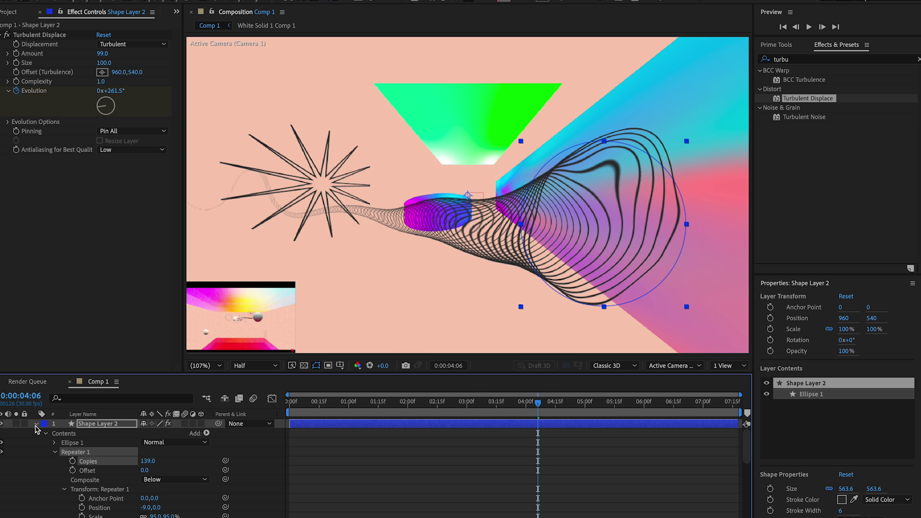
Set the Position of Shape Layer 2 to 504, 673 so the repeated outlines sit below the disc stack
left_click(36, 426)
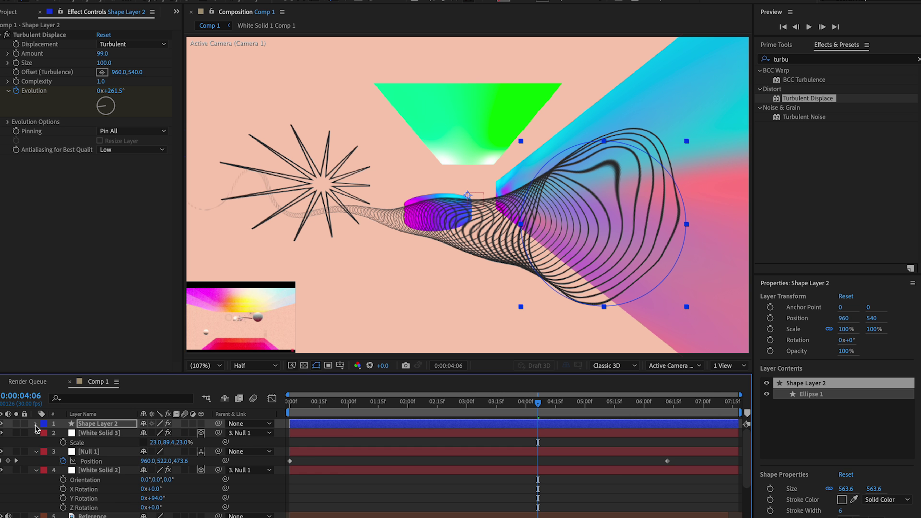
key("p")
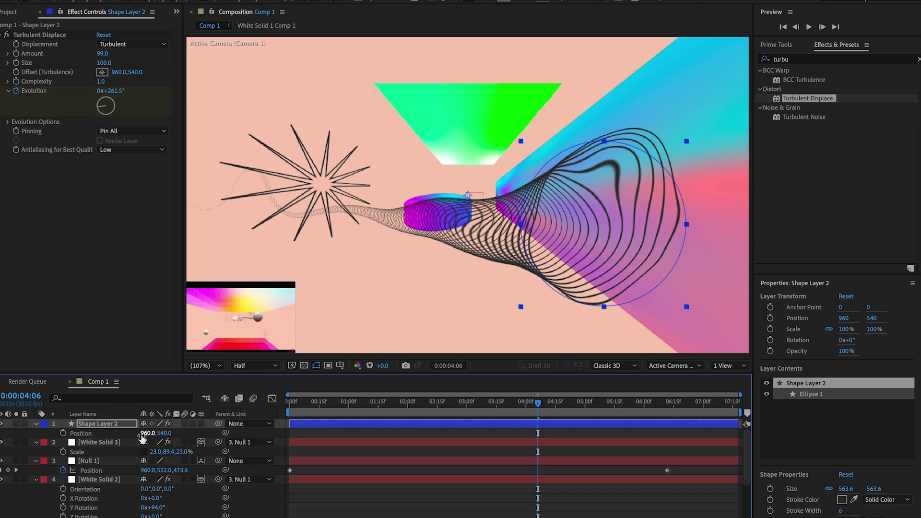
left_click_drag(145, 436, 38, 435)
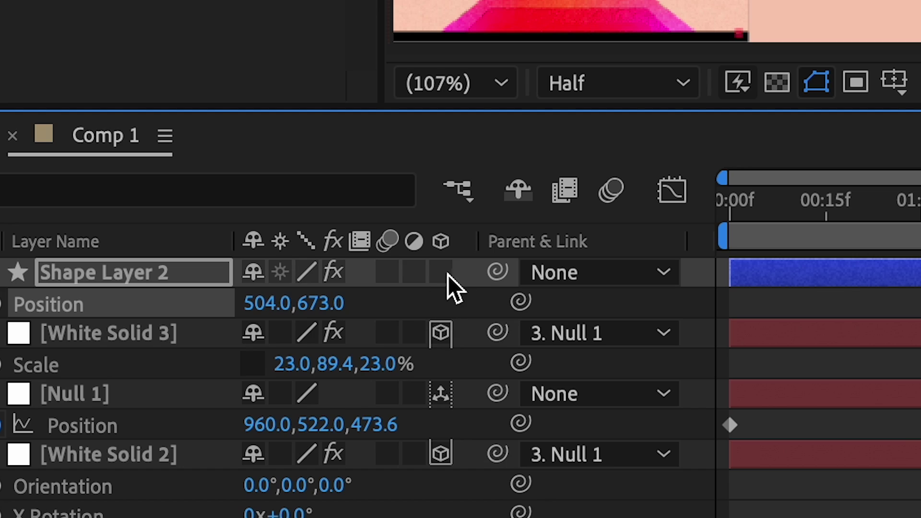
Turn Shape Layer 2 into a 3D layer and parent it to Null 1
left_click(446, 273)
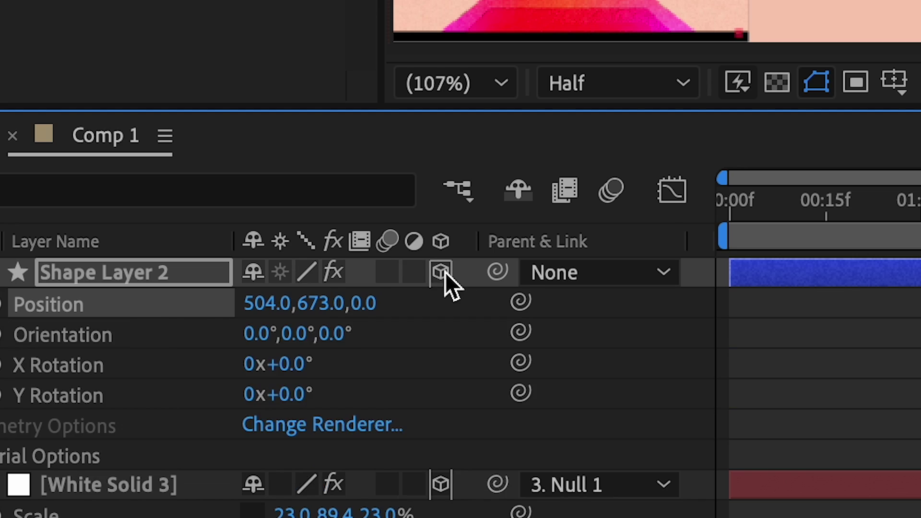
left_click_drag(498, 272, 217, 495)
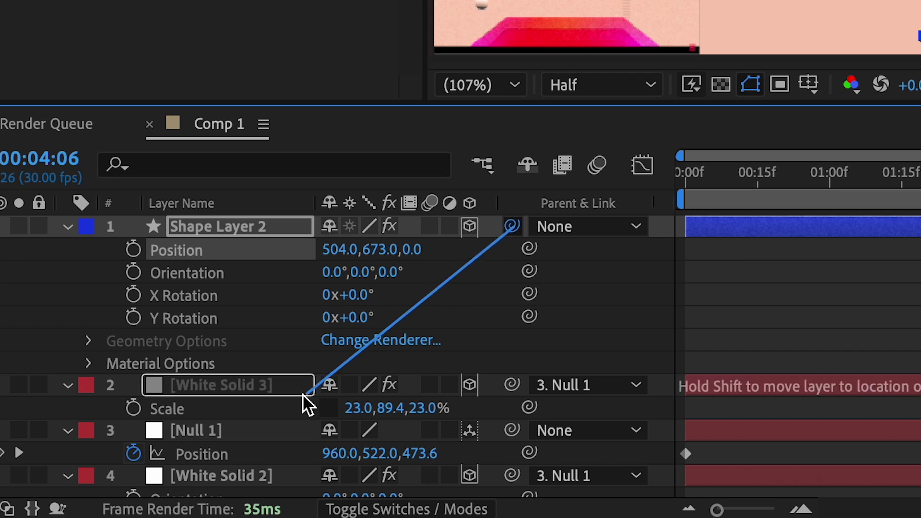
left_click_drag(303, 394, 242, 438)
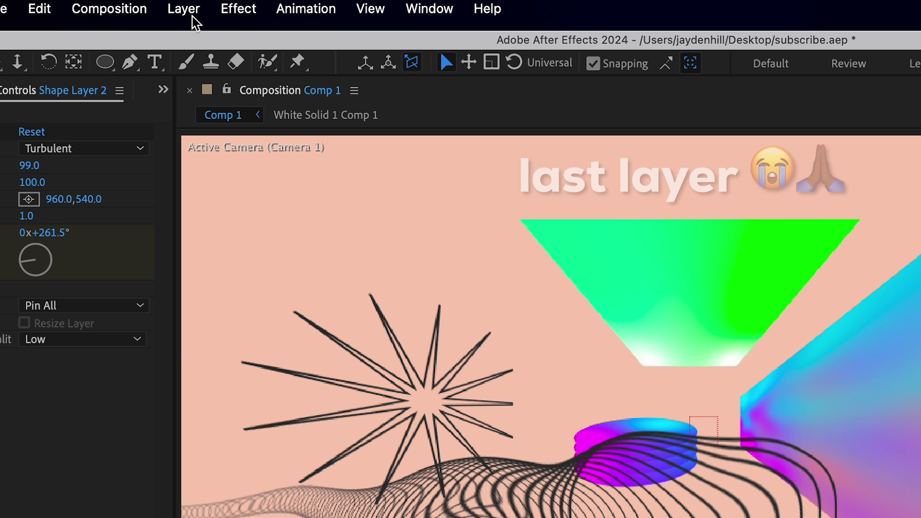
Create a new white solid layer of 1920 × 1080 px
left_click(184, 9)
mouse_move(187, 46)
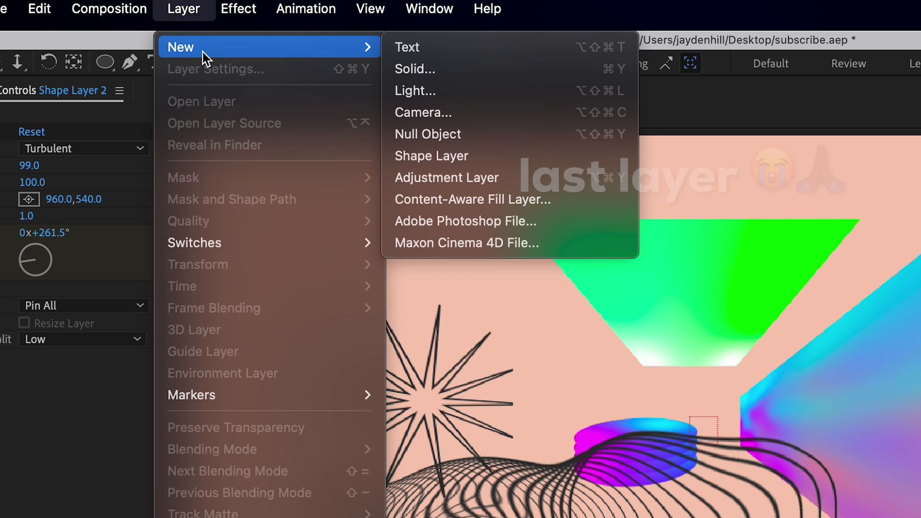
left_click(422, 72)
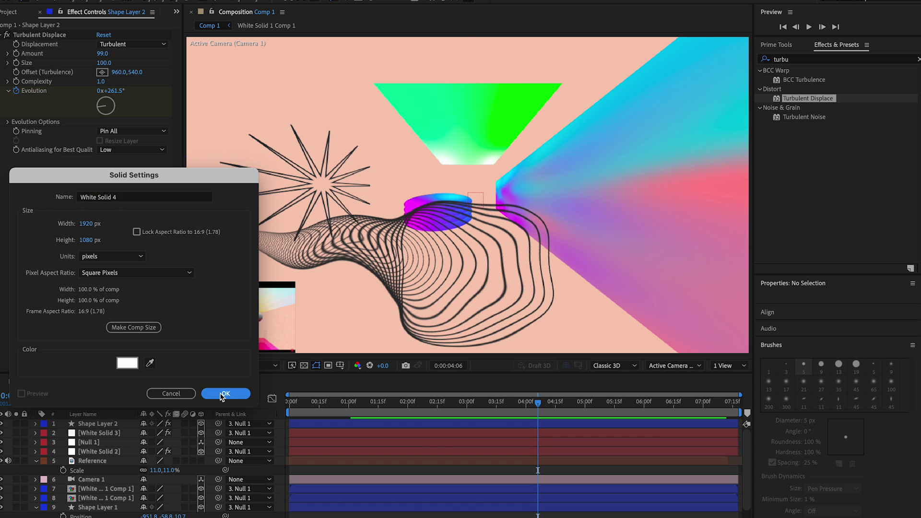
left_click(224, 394)
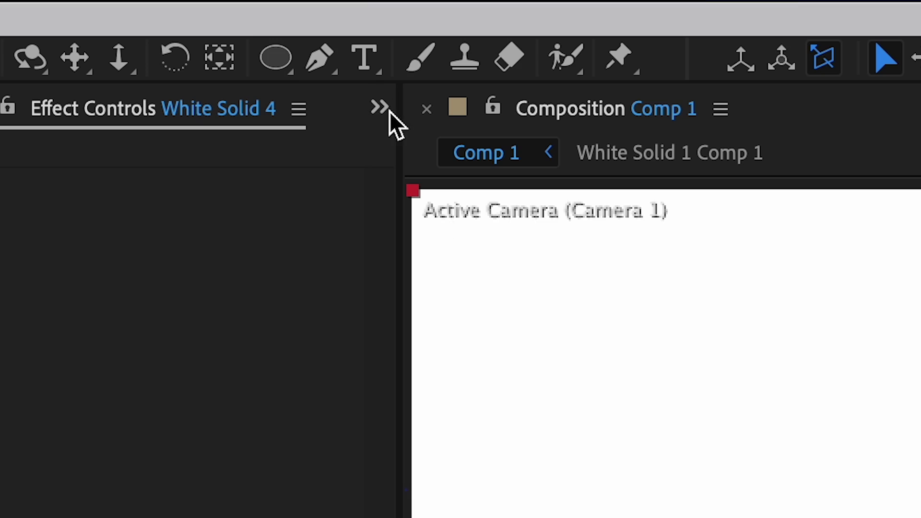
Mask the new white solid with a circle near the composition's centre, over the base of the green panel
left_click(281, 68)
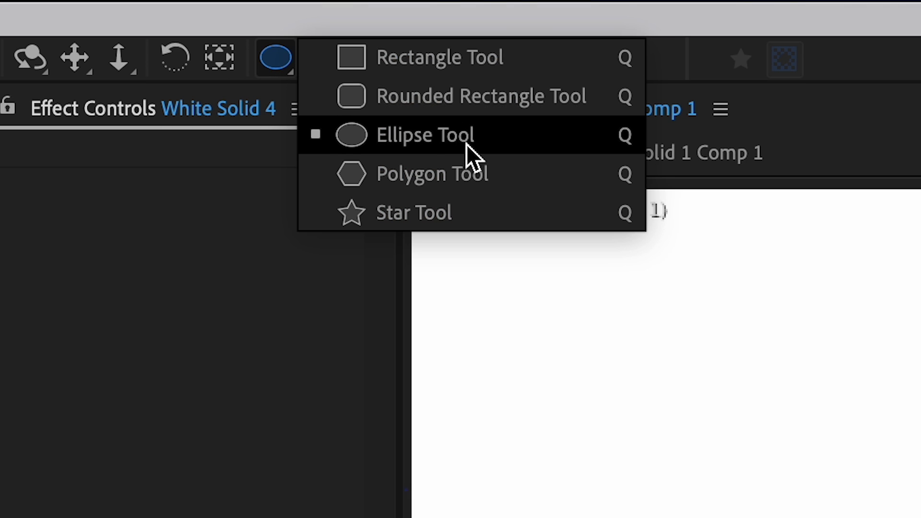
left_click(467, 143)
mouse_move(423, 146)
left_mouse_down()
mouse_move(506, 238)
mouse_move(491, 232)
left_mouse_up()
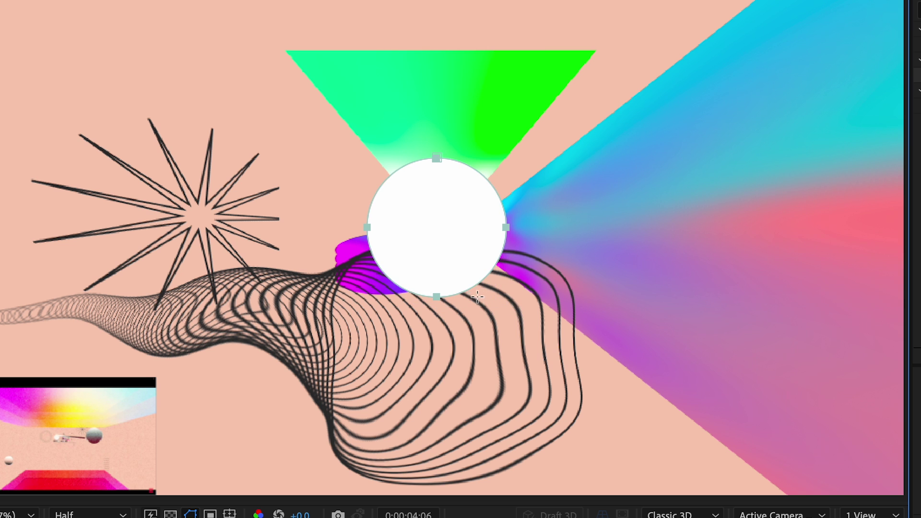
left_click_drag(477, 297, 466, 290)
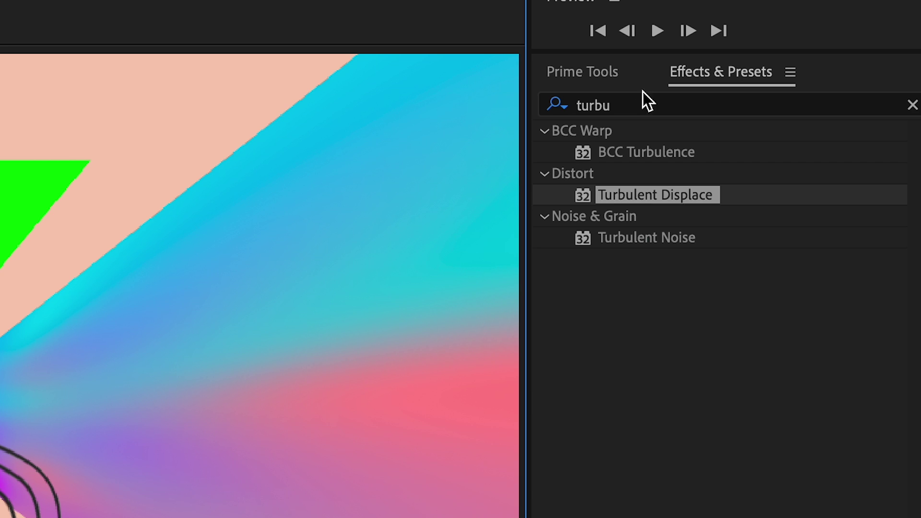
Apply 4-Color Gradient to the masked circle and set Color 1, Color 2 and Color 3 to FFFFFF
left_click(641, 103)
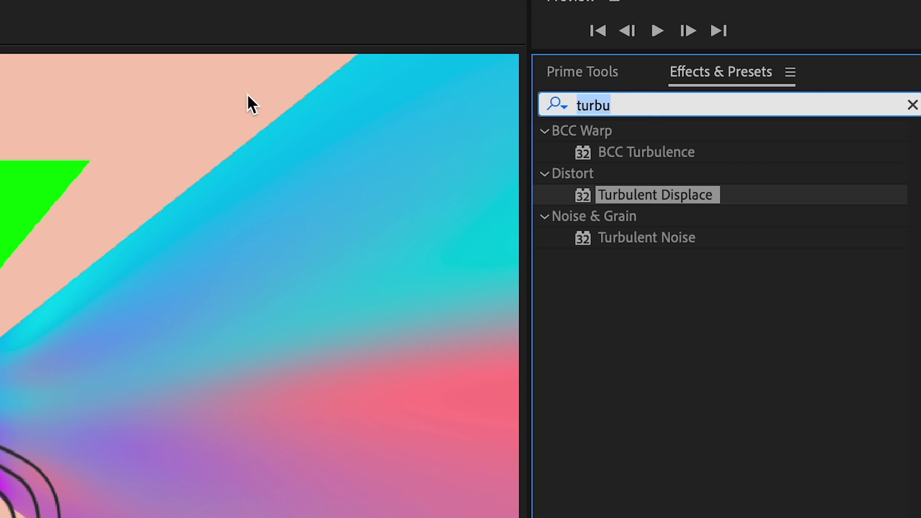
type("gradie")
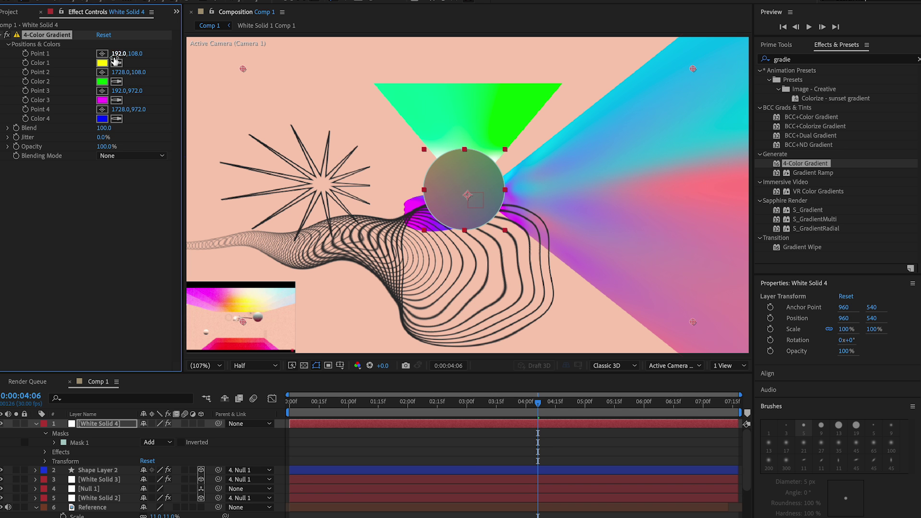
left_click(106, 65)
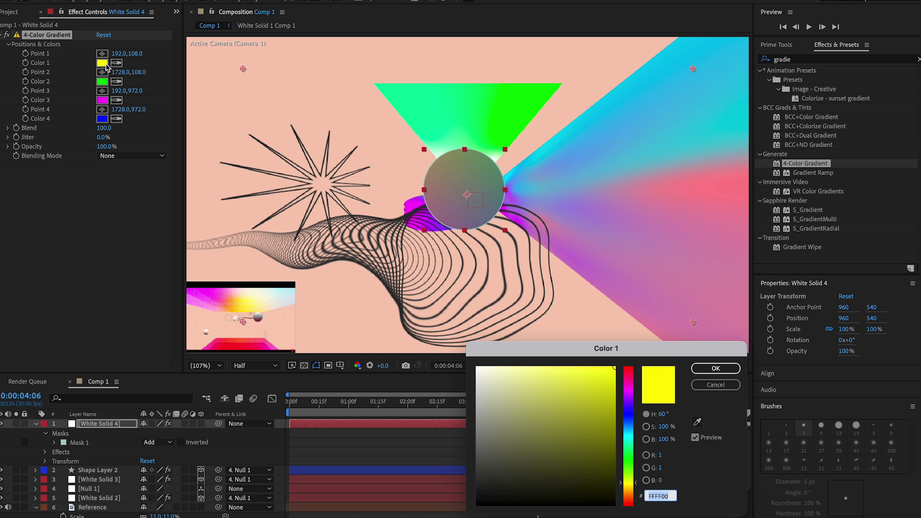
type("ffffff")
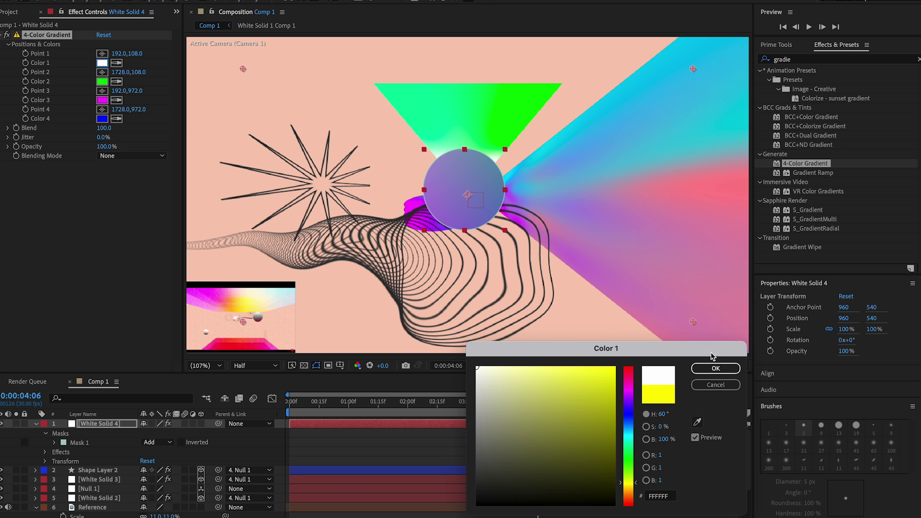
left_click(714, 368)
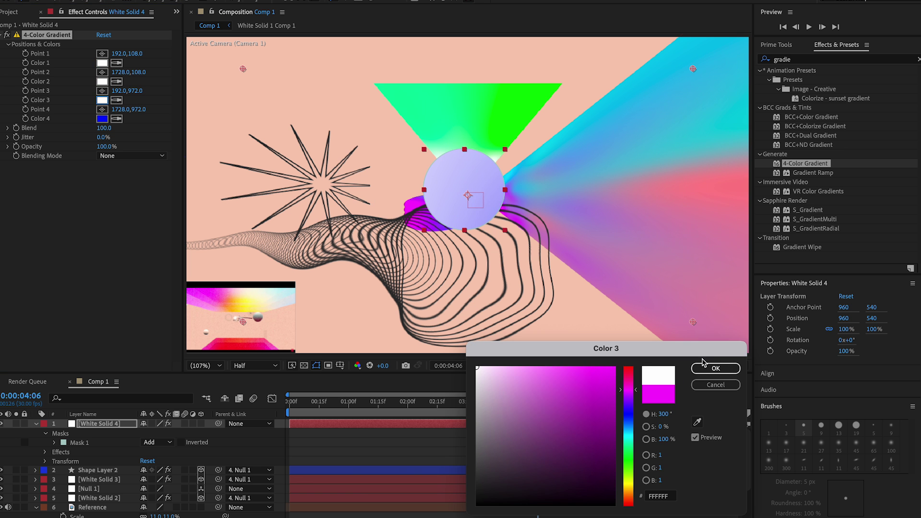
type("ffffff")
left_click(714, 368)
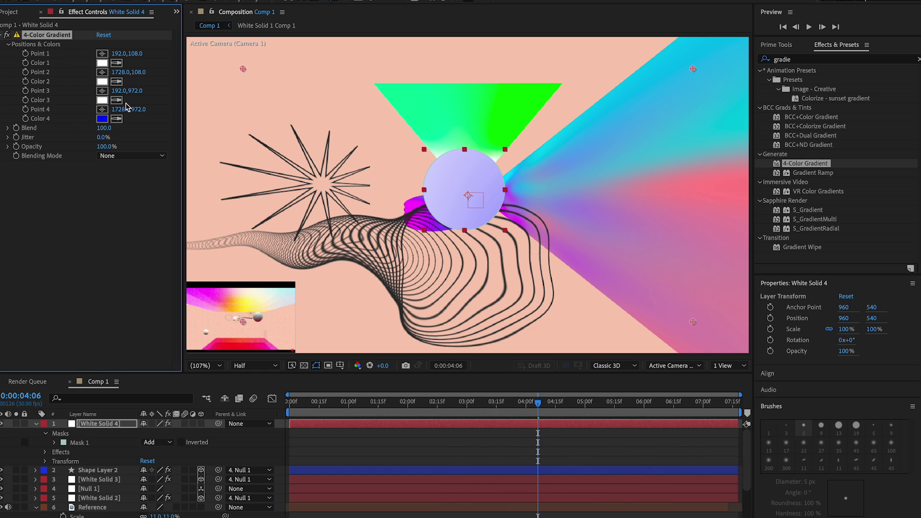
Set the circle gradient's Color 4 to dark grey 474747
left_click(429, 234)
mouse_move(107, 360)
left_mouse_down()
mouse_move(106, 391)
mouse_move(106, 371)
left_mouse_up()
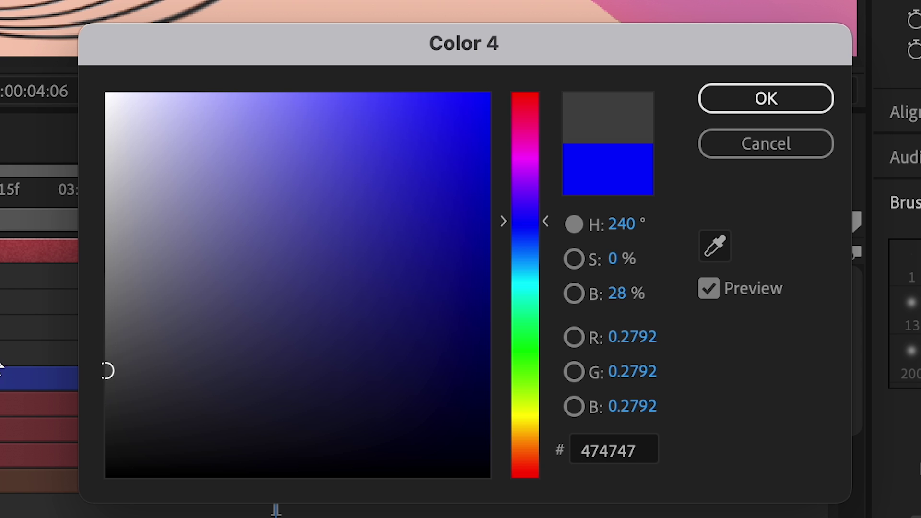
left_click(788, 99)
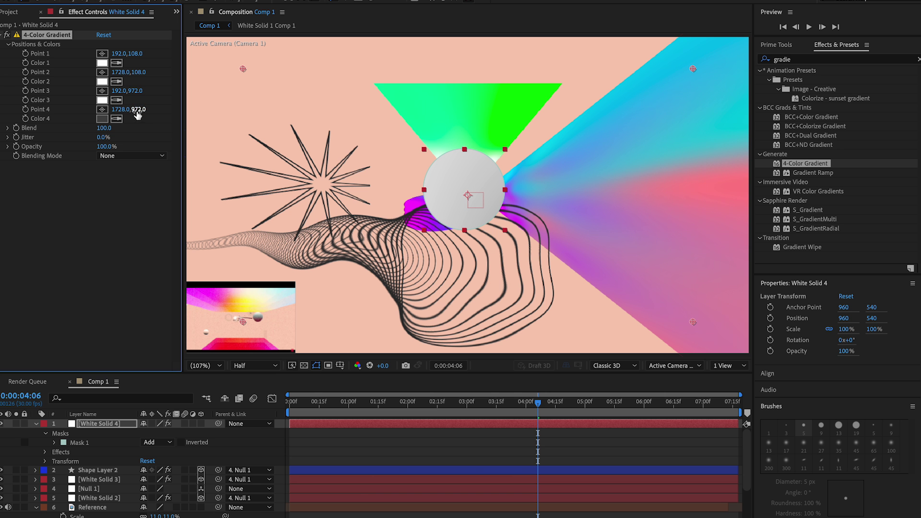
Place the gradient's Point 2 at 992.8, 549.6, Point 3 at 992.5, 530.7 and Point 4 at 817.4, 395.3
left_click_drag(267, 110, 25, 111)
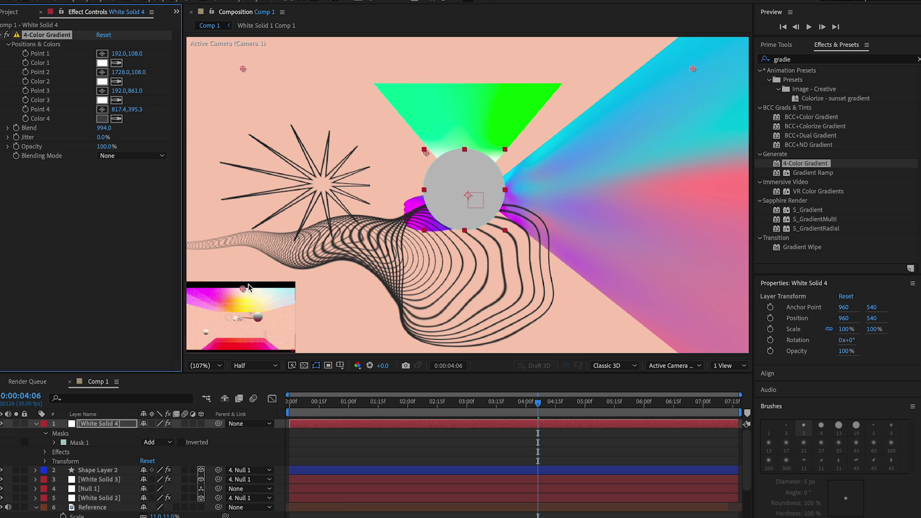
left_click(244, 290)
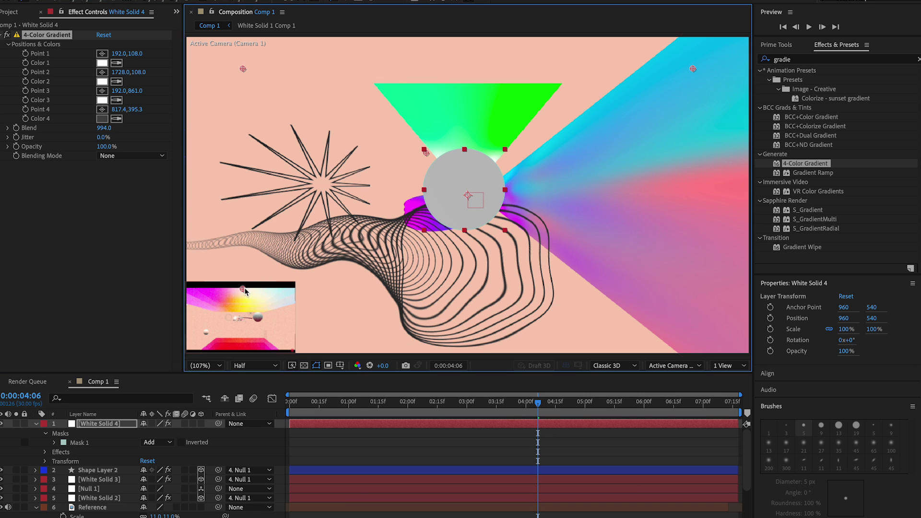
left_click(142, 72)
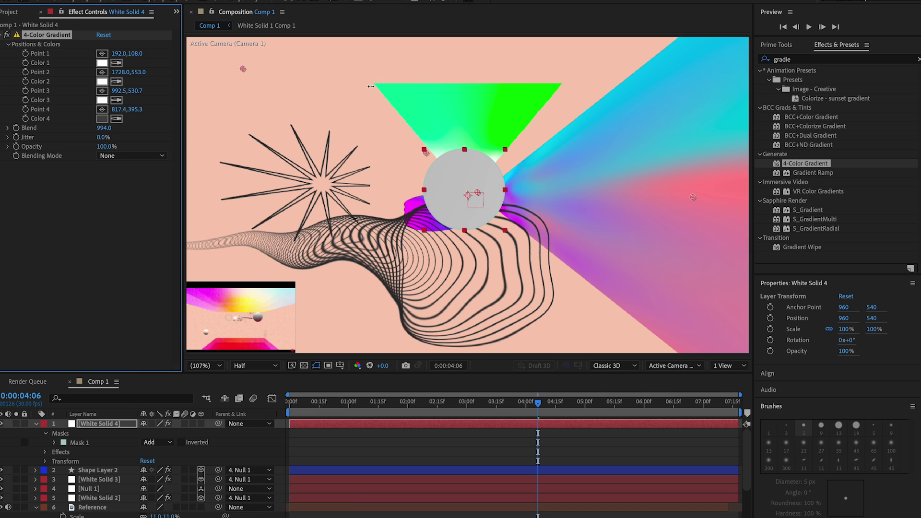
left_click_drag(693, 176, 558, 181)
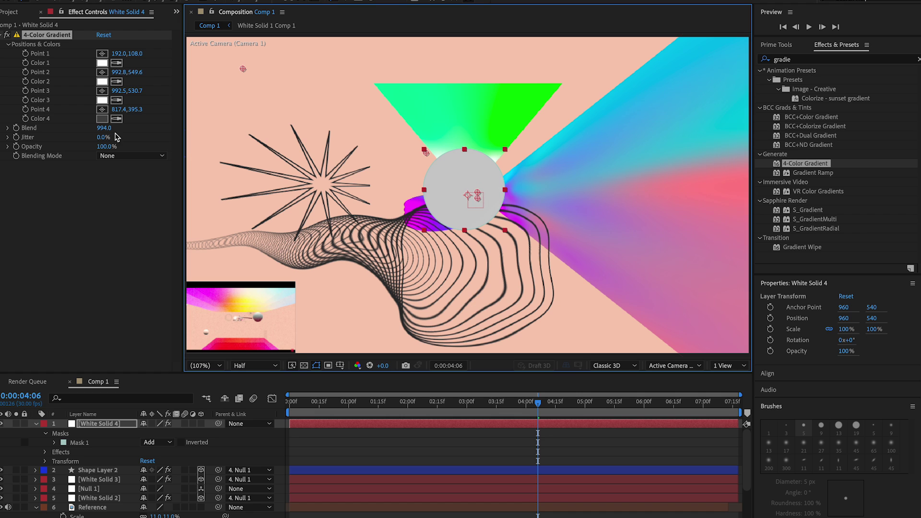
Lower the gradient's Blend to 5 and place Point 1 at 966.3, 447.3 and Point 4 at 845.4, 553.9
left_click_drag(104, 128, 57, 158)
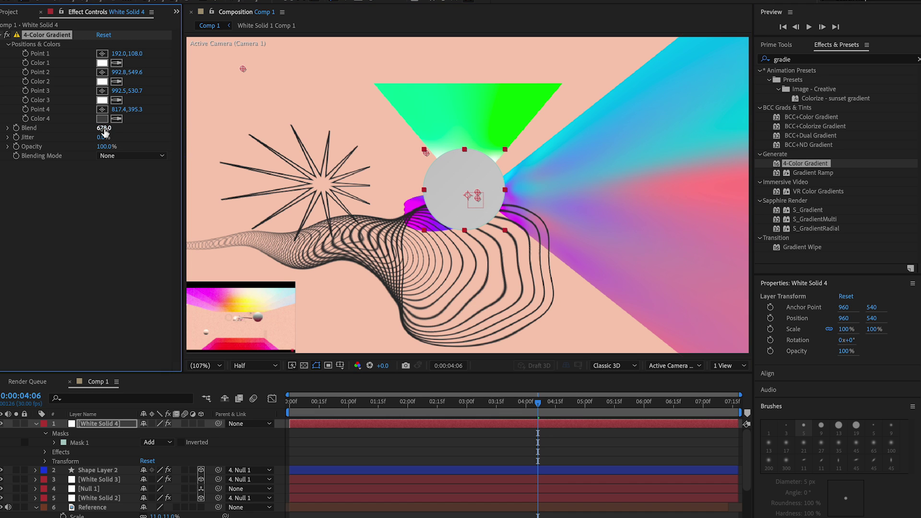
left_click_drag(104, 128, 5, 132)
mouse_move(242, 69)
left_mouse_down()
mouse_move(446, 185)
mouse_move(471, 172)
left_mouse_up()
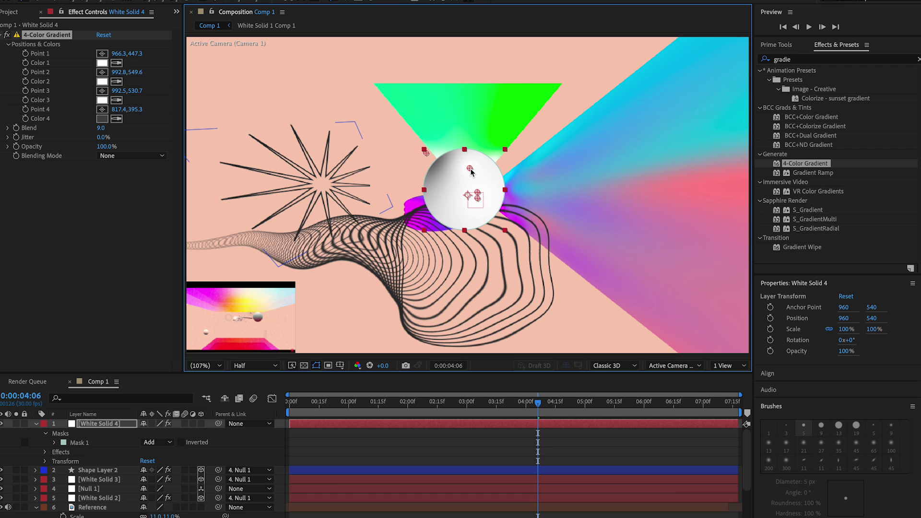
left_click(552, 438)
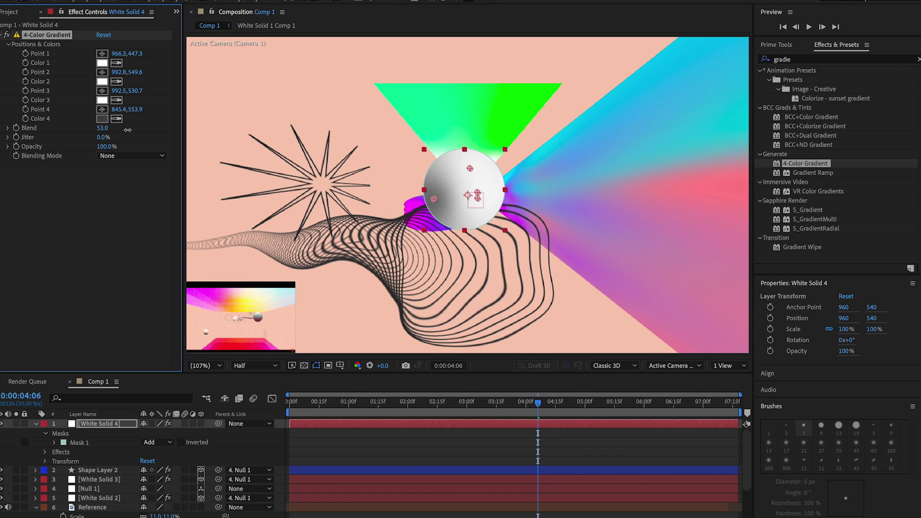
left_click_drag(104, 129, 115, 131)
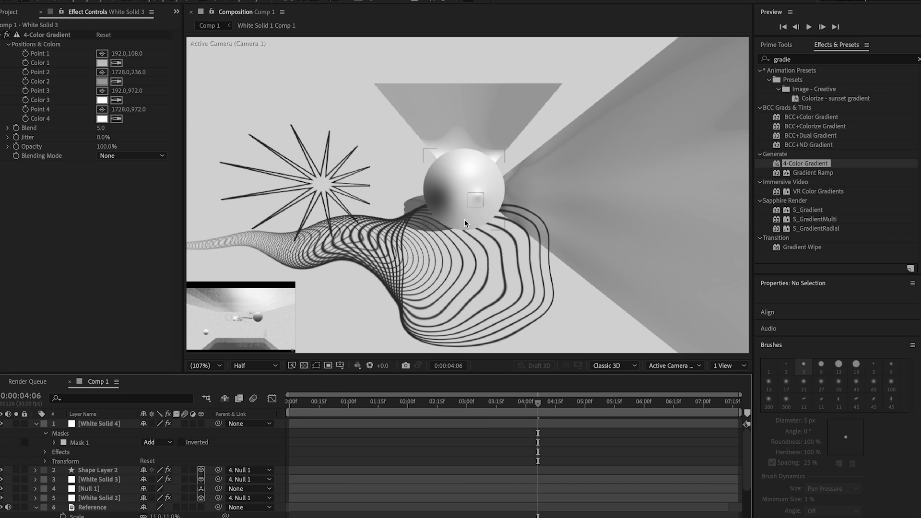
Make White Solid 4 a 3D layer and move the shaded sphere to about 1118, 790 over the repeated outlines
left_click(490, 427)
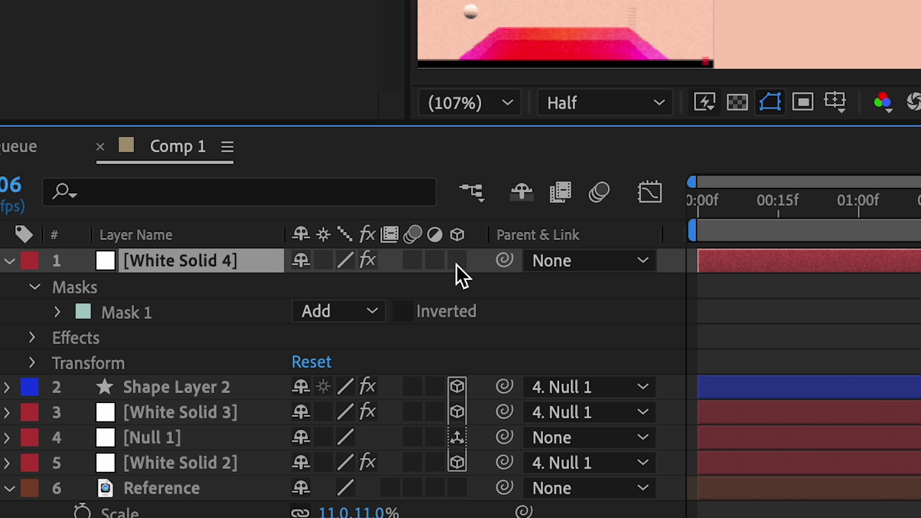
left_click(456, 263)
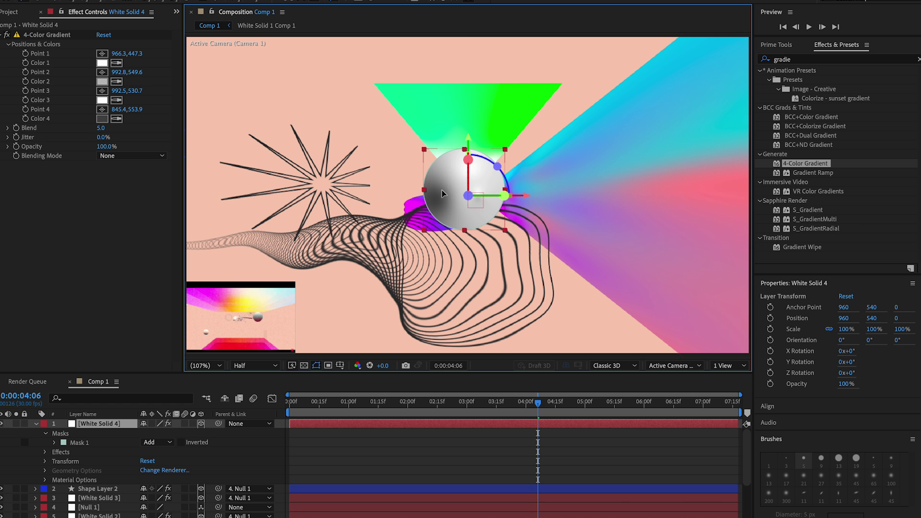
left_click_drag(487, 254, 512, 263)
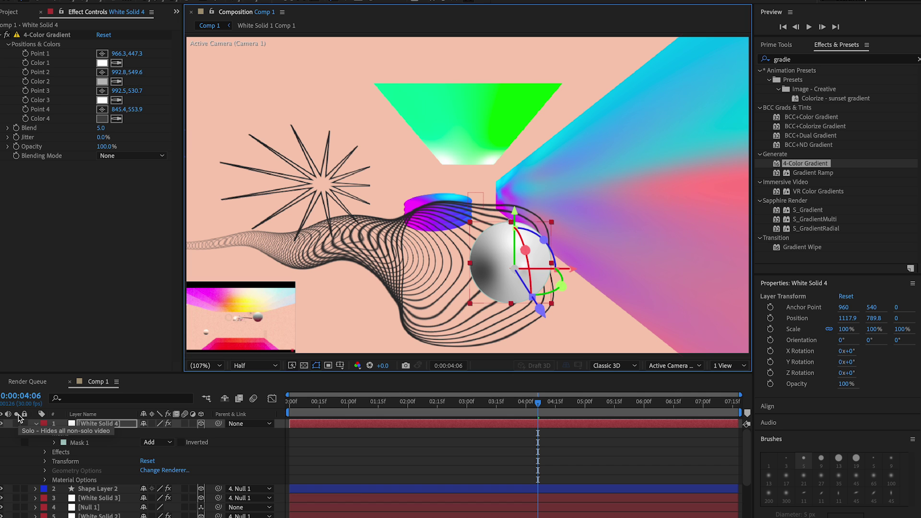
Keyframe White Solid 4's Position at 0:00:04:06, raise the sphere to Y 728.8 at 0:00:04:16 and repeat the first keyframe at about 0:00:04:26
key("p")
left_click(62, 434)
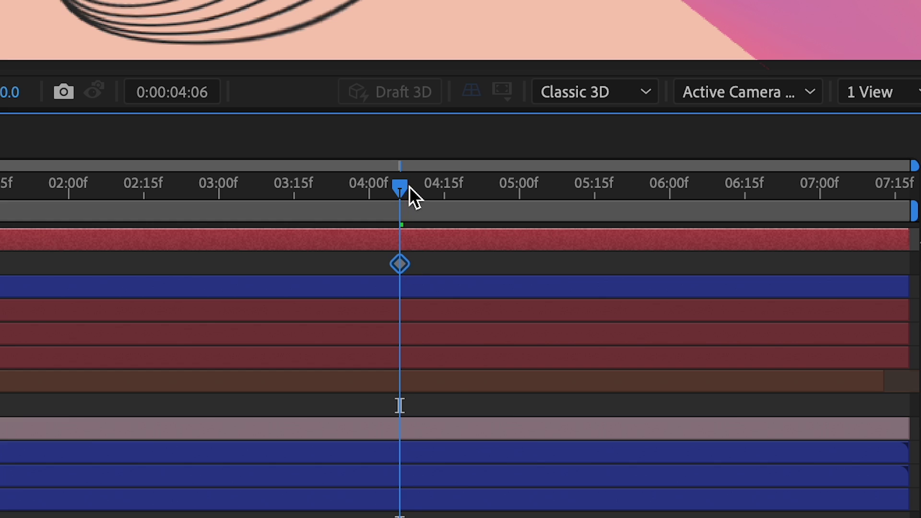
left_click_drag(410, 186, 453, 186)
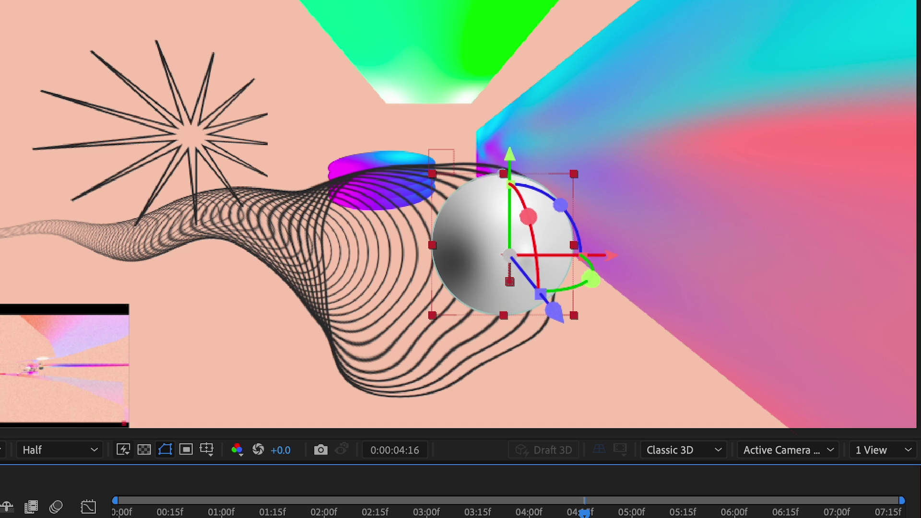
left_click(396, 255)
key("ctrl+c")
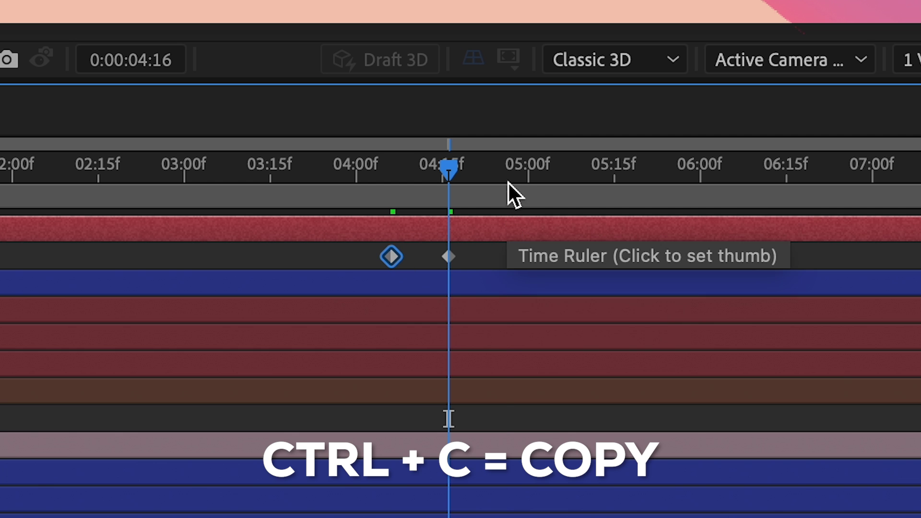
left_click(505, 179)
key("ctrl+v")
Copy the sphere's second Position keyframe to 0:00:05:03 and shift the copy three frames later
left_click_drag(506, 179, 546, 178)
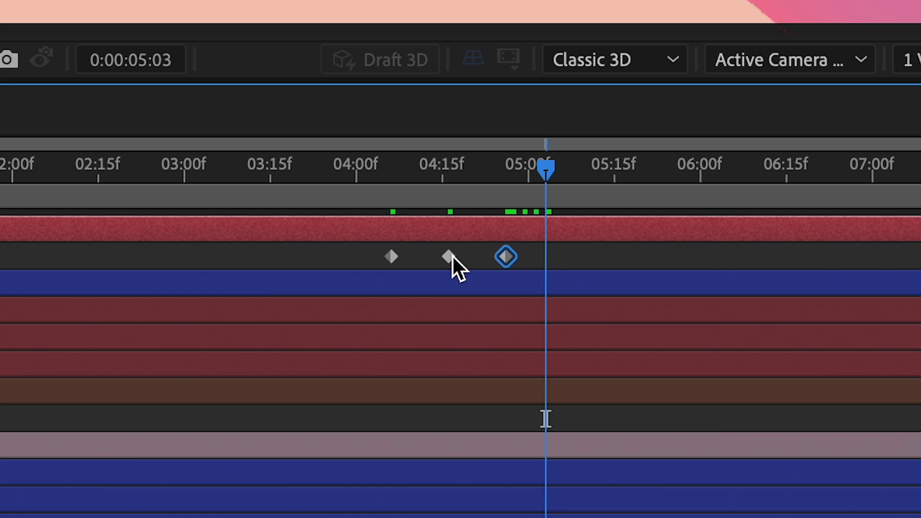
left_click(451, 256)
key("ctrl+c")
key("ctrl+v")
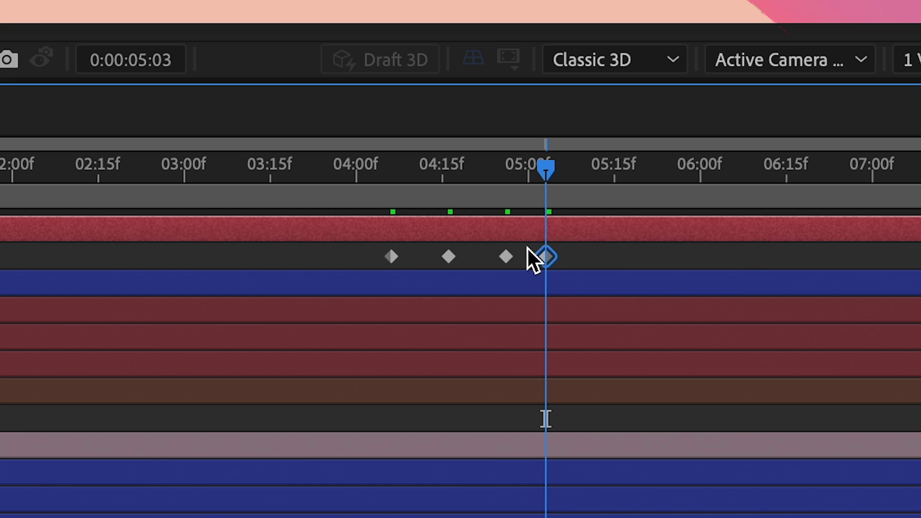
key("alt+Right")
key("alt+Right")
key("alt+Right")
Repeat the sphere's third Position keyframe at about 0:00:05:14 and its fourth at 0:00:05:22
left_click(507, 258)
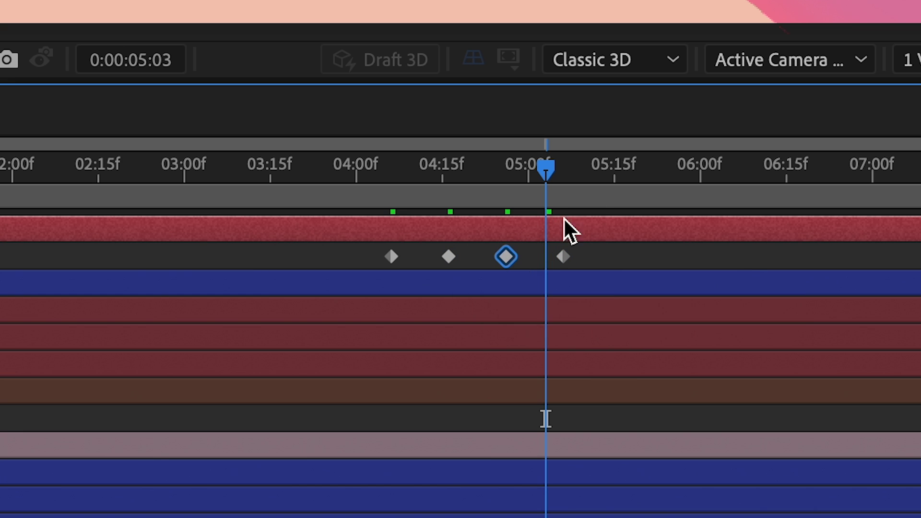
left_click_drag(596, 176, 657, 177)
key("ctrl+c")
key("ctrl+v")
left_click(563, 258)
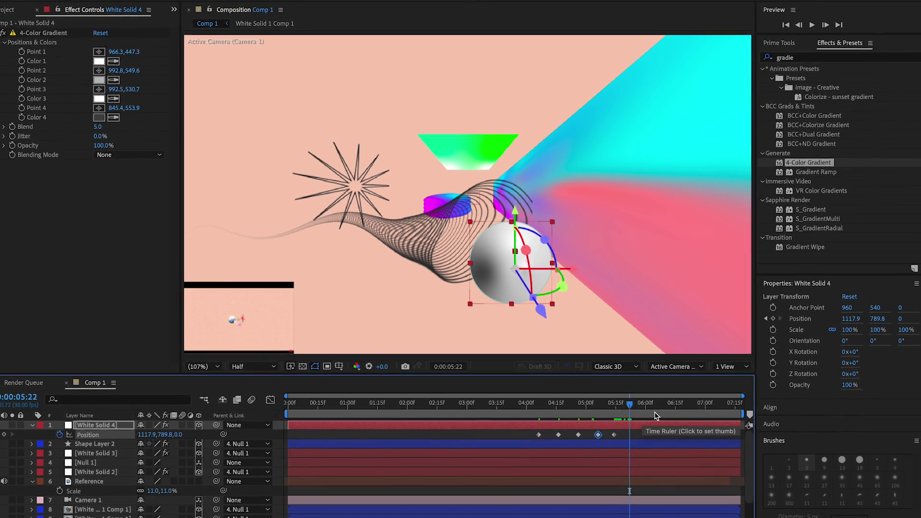
Preview the bobbing sphere and spread its six Position keyframes between about 0:00:02:13 and 0:00:06:18, with the third at 0:00:04:04
left_click(538, 414)
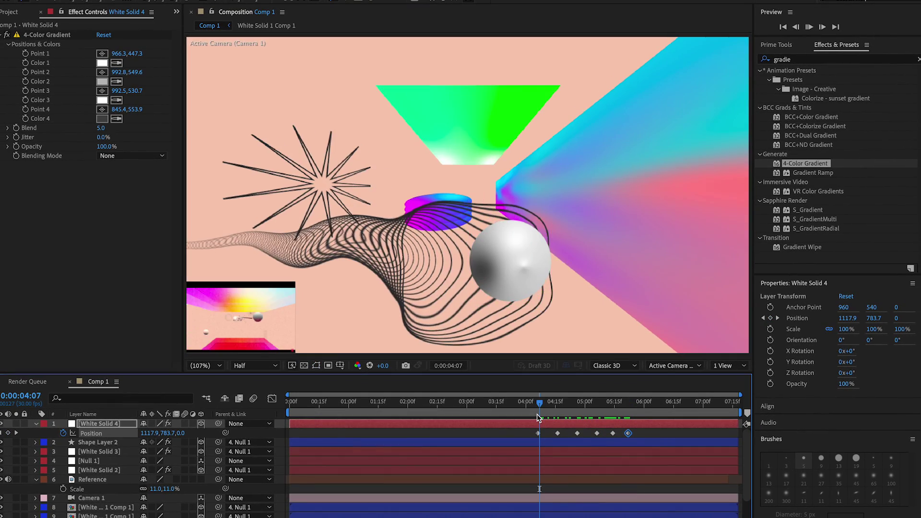
key("space")
left_click_drag(628, 434, 664, 434)
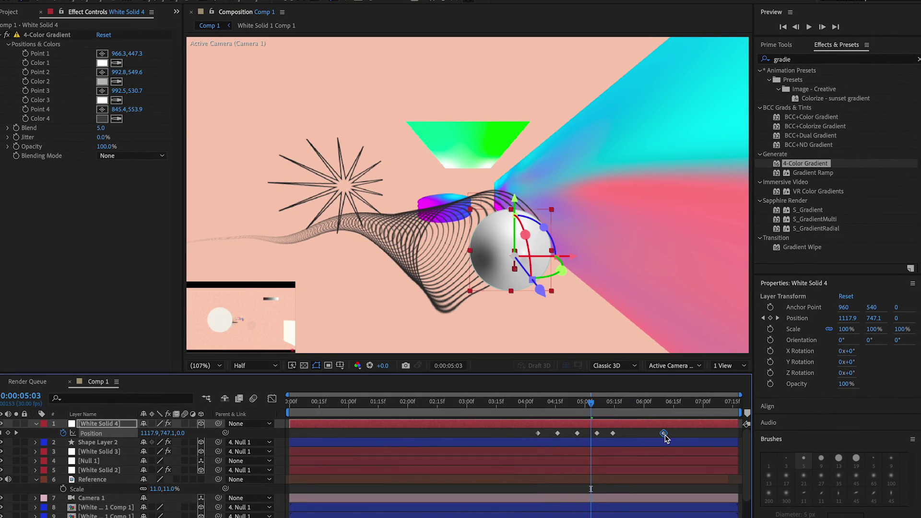
left_click_drag(537, 433, 476, 435)
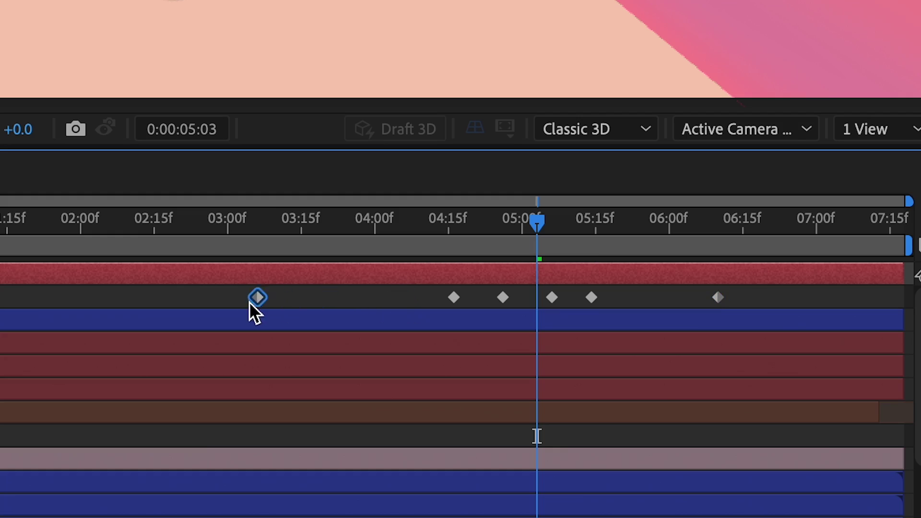
left_click_drag(249, 301, 243, 300)
left_click_drag(454, 298, 360, 300)
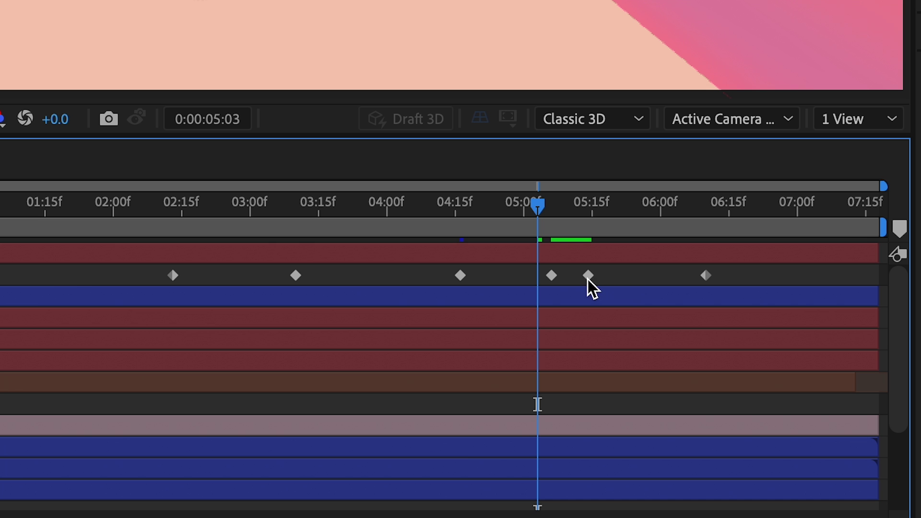
left_click_drag(589, 277, 620, 277)
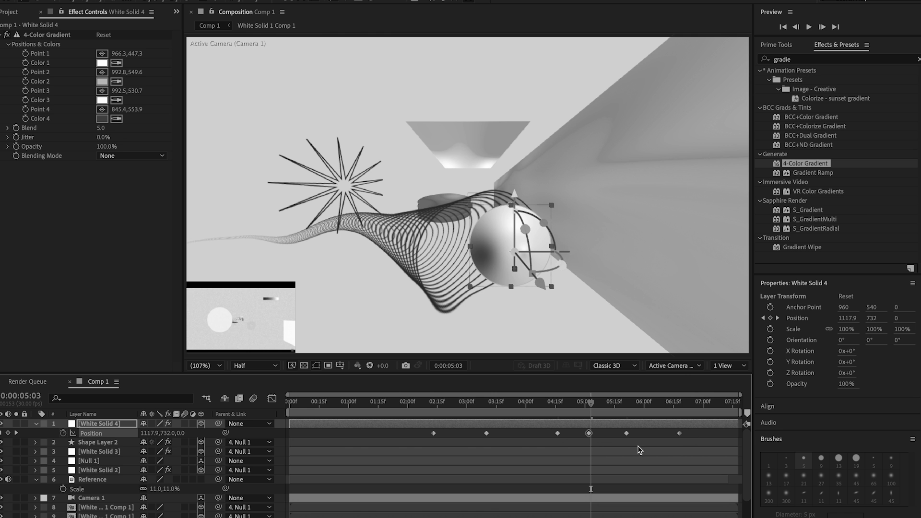
left_click(508, 335)
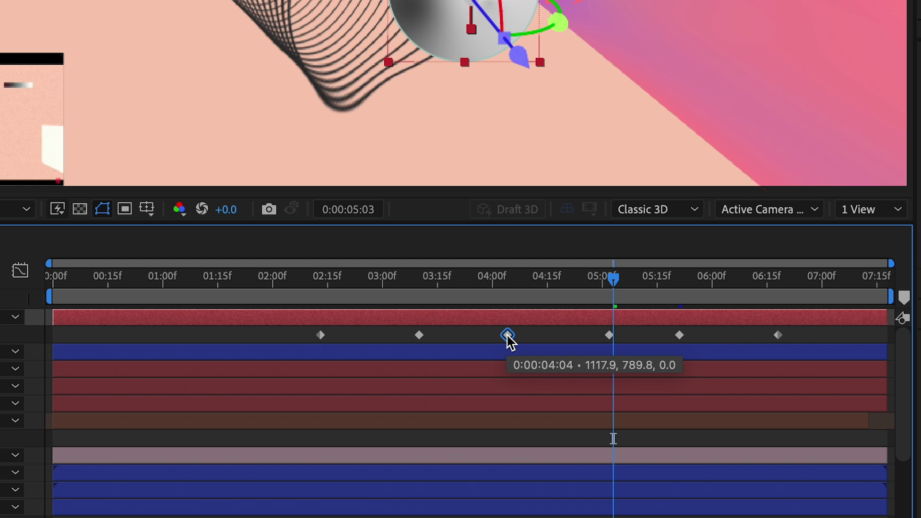
Apply Easy Ease to all six Position keyframes of White Solid 4
left_click_drag(281, 333, 786, 341)
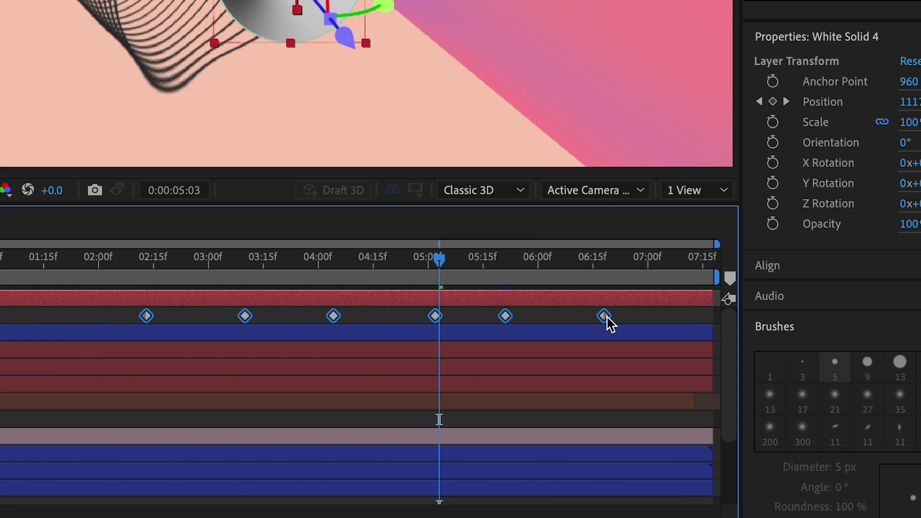
right_click(604, 317)
mouse_move(628, 502)
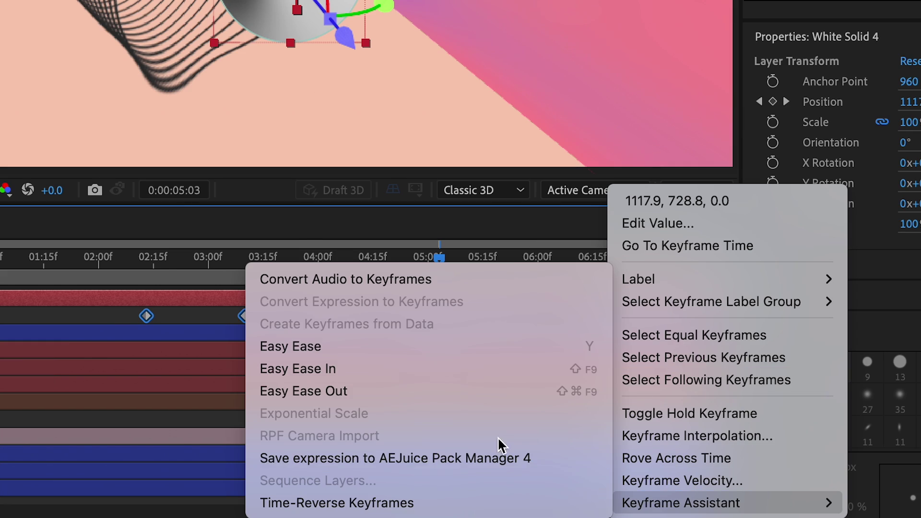
left_click(332, 346)
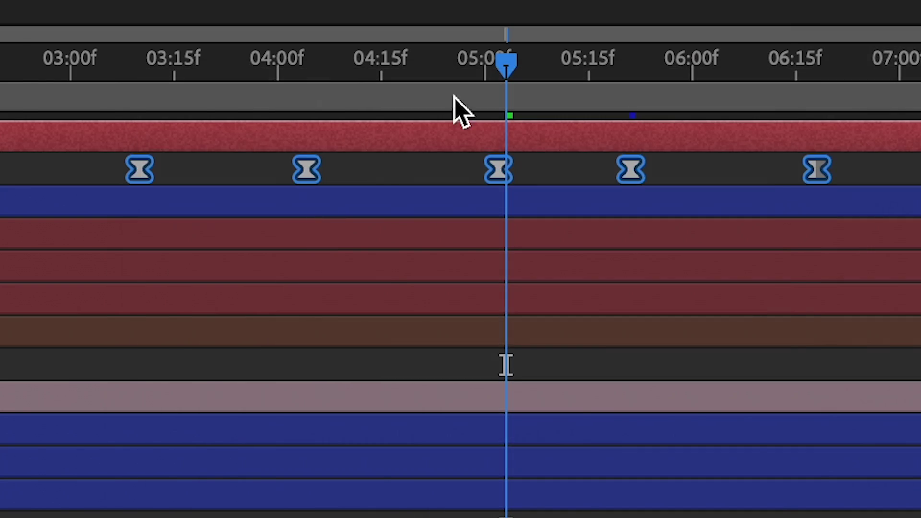
Scale the White Solid 4 sphere to 65% and parent it to Null 1
left_click_drag(455, 67, 574, 406)
key("s")
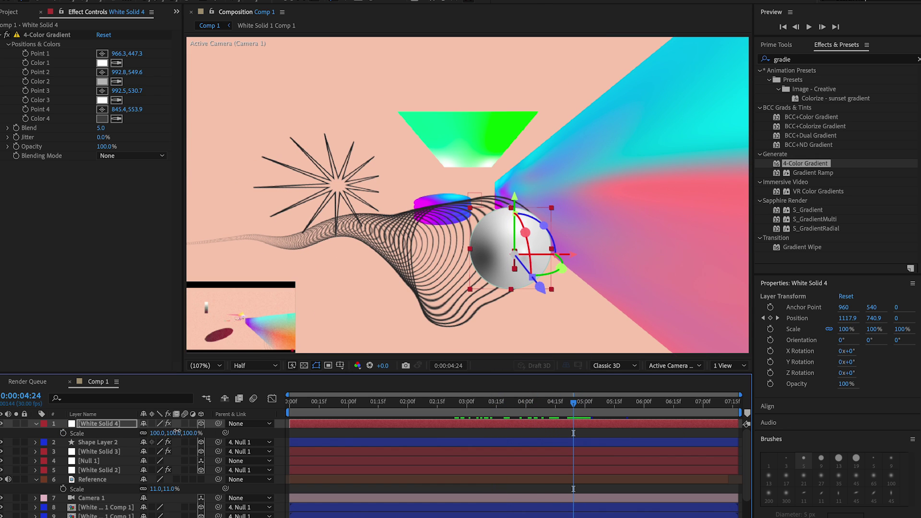
left_click_drag(176, 432, 160, 431)
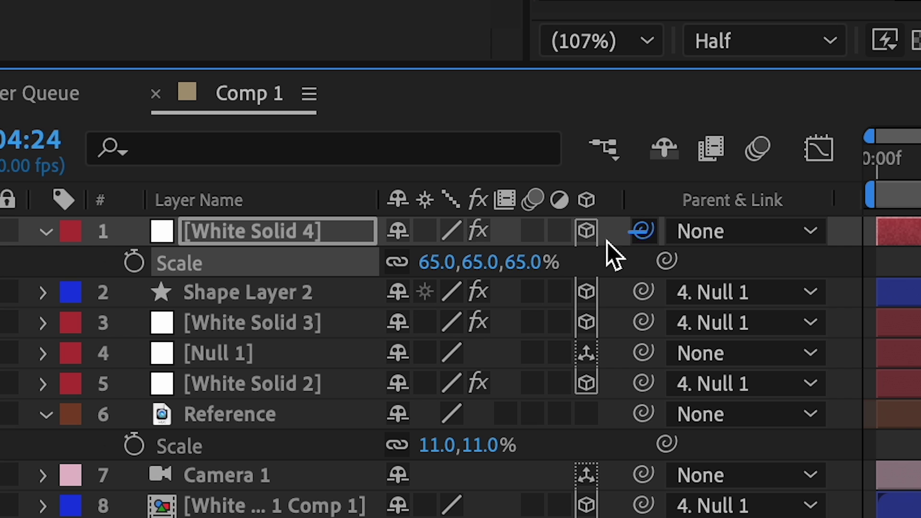
left_click_drag(607, 241, 225, 353)
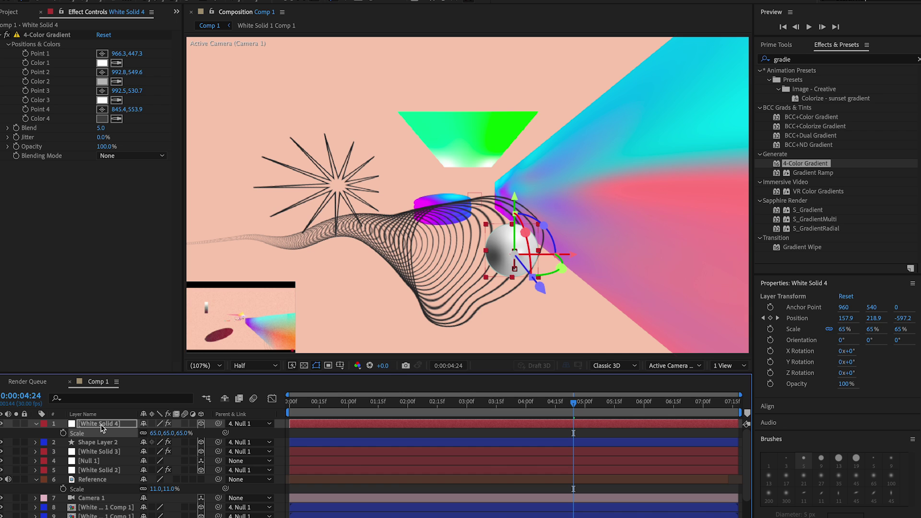
Duplicate the sphere, remove the copy's Position keyframes and move it to 179.2, 2.4, -796.7 in front of the large gradient wall
key("ctrl+d")
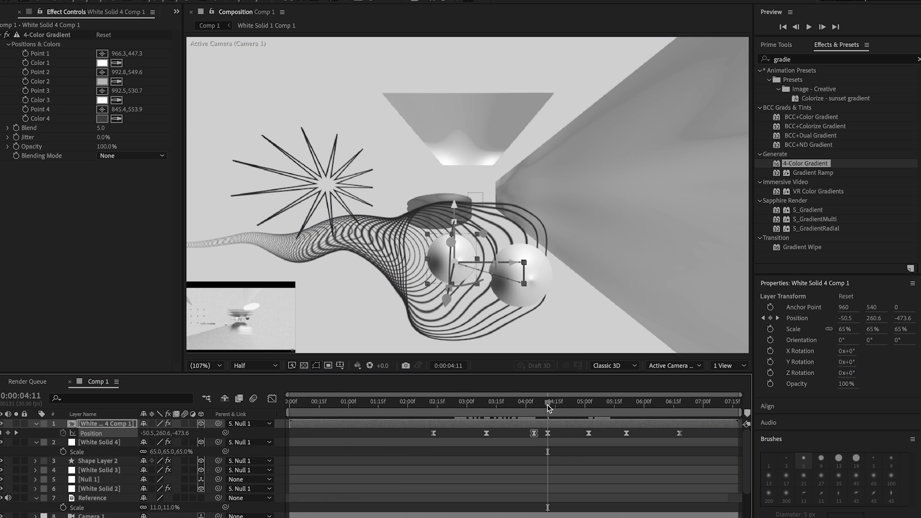
left_click_drag(550, 408, 555, 413)
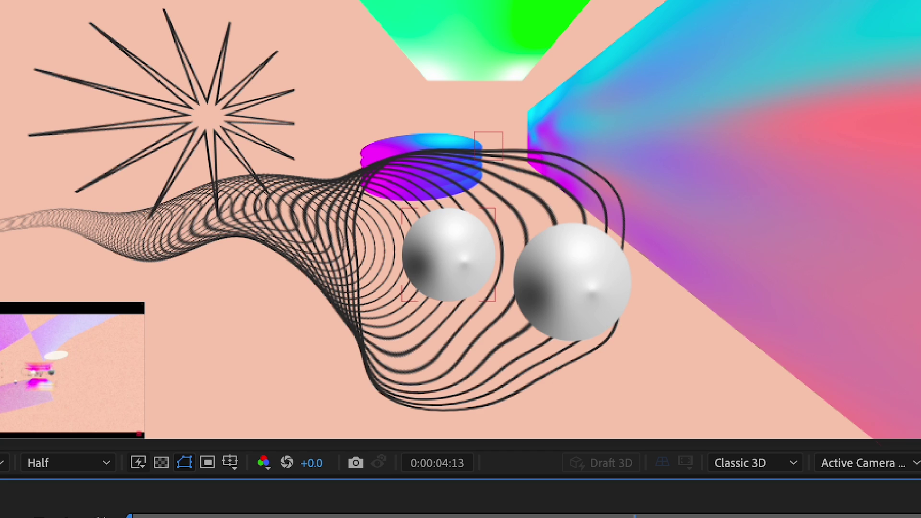
key("p")
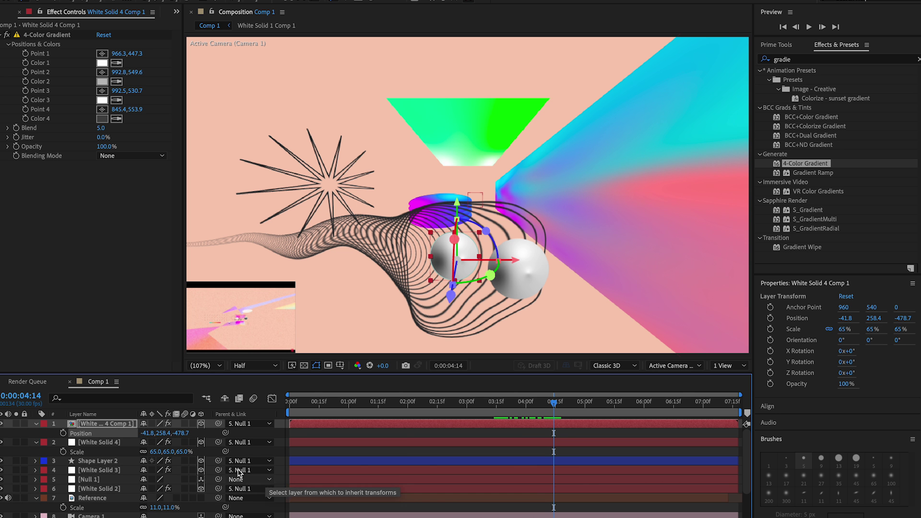
left_click_drag(147, 433, 466, 486)
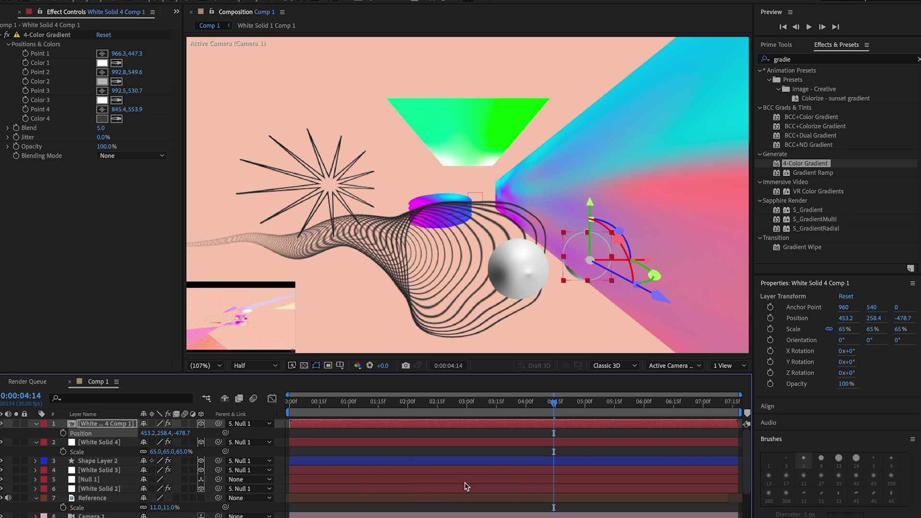
left_click_drag(186, 433, 302, 437)
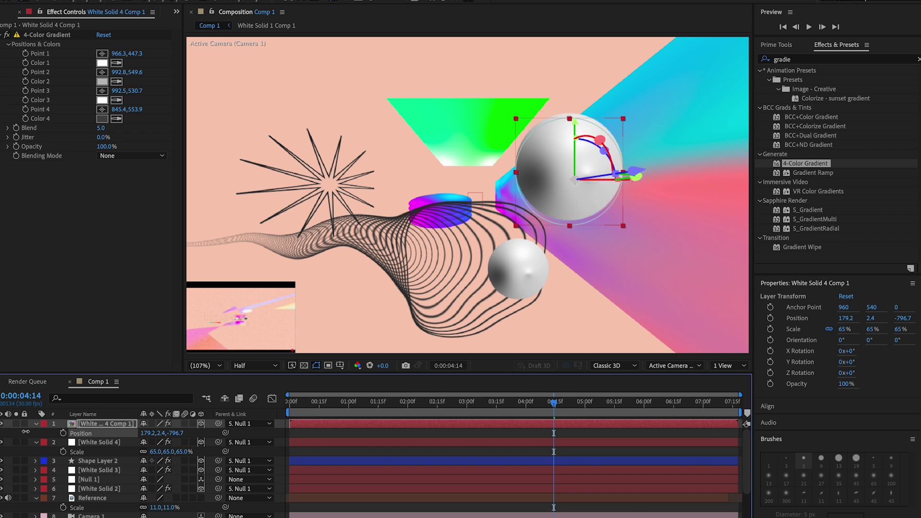
Scale the sphere copy down to 17%, set its Position to 179.2, 40.4, -796.7 and keyframe it at 0:00:04:14
left_click_drag(24, 434, 39, 434)
key("s")
left_click(64, 434)
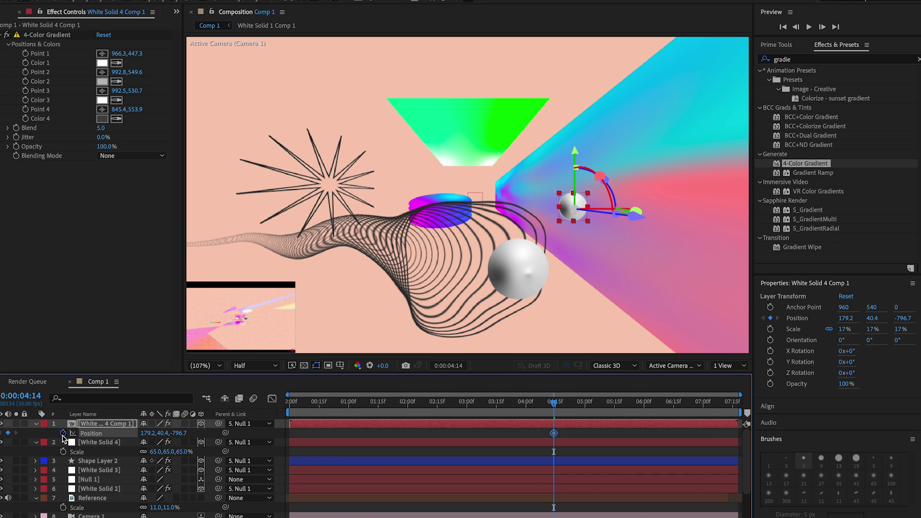
Keyframe the small sphere at Y 77.4 at 0:00:03:28 and spread its two Position keyframes to about 0:00:03:01 and 0:00:06:10
left_click_drag(550, 404, 522, 404)
left_click_drag(166, 434, 187, 433)
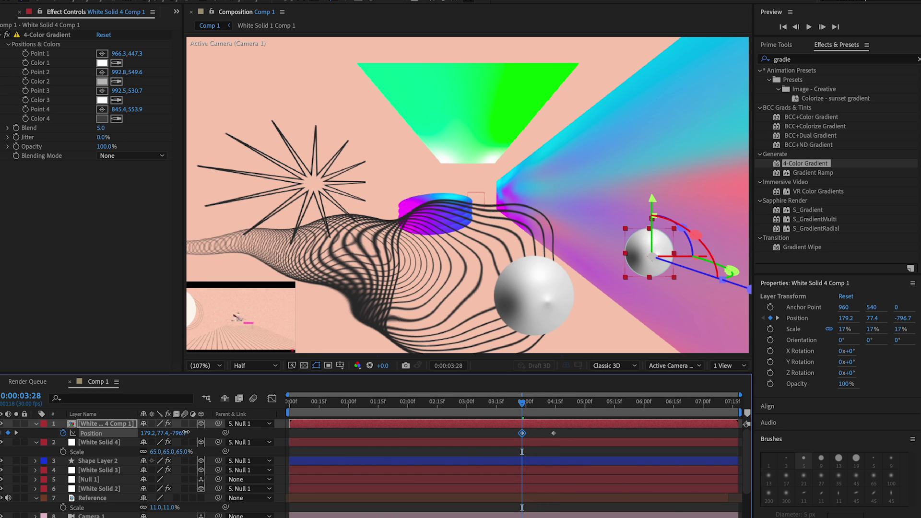
left_click_drag(522, 407, 578, 405)
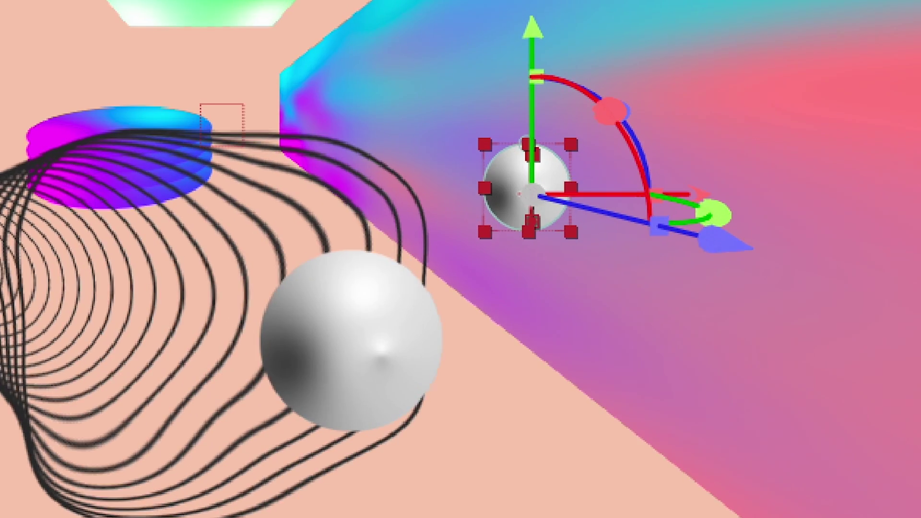
Duplicate the small sphere and move the copy to Position 119.2, 62.0, -687.7
key("super+d")
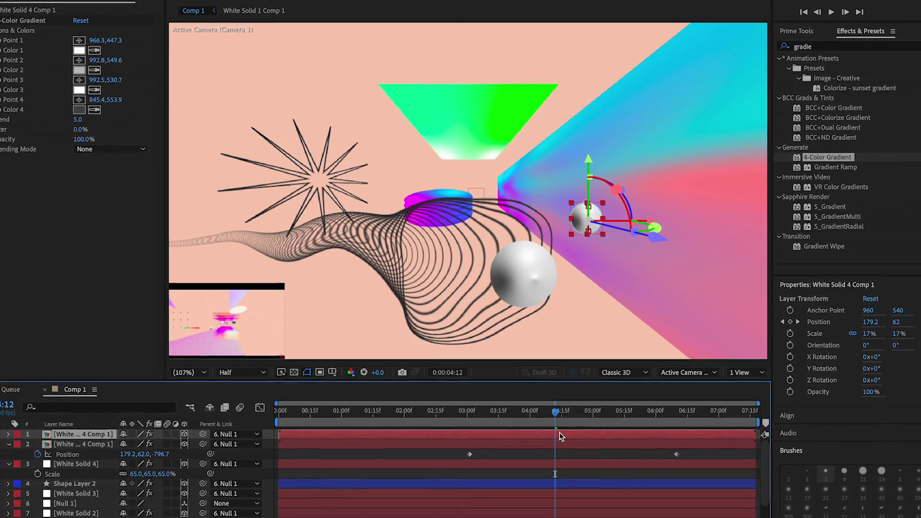
key("p")
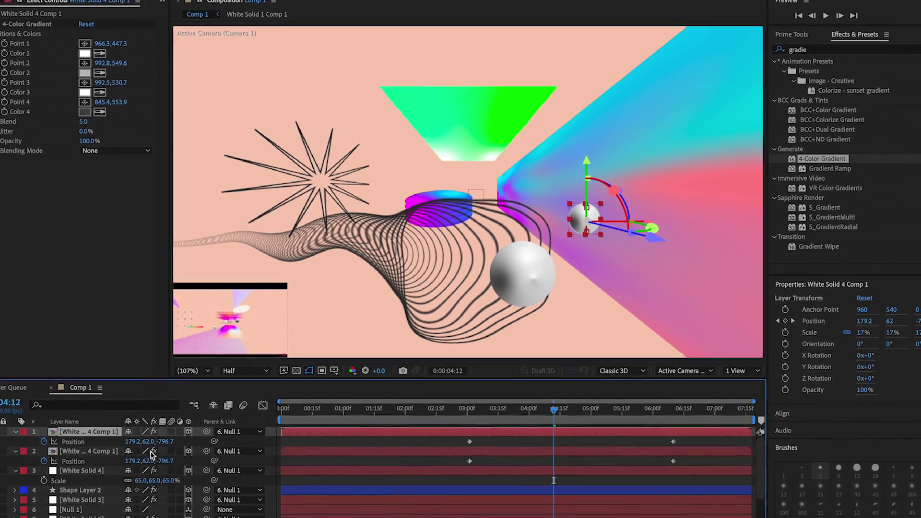
left_click(74, 442)
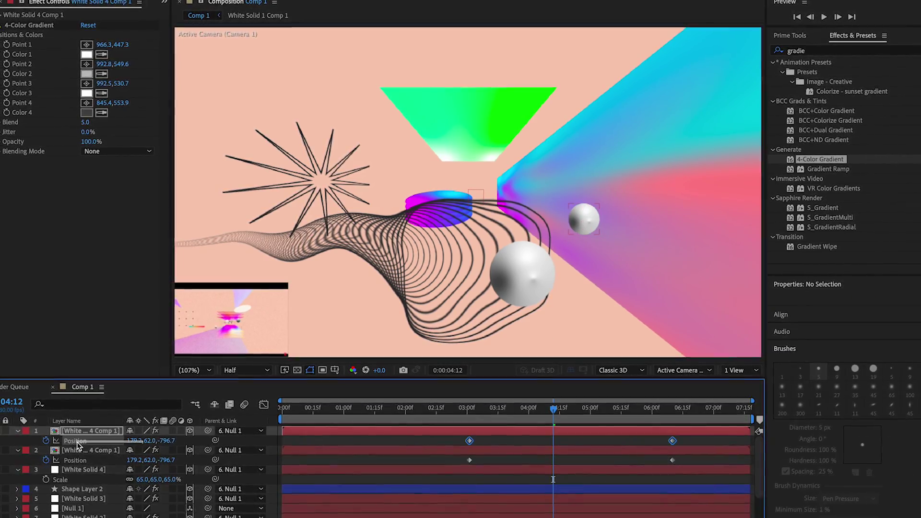
left_click(142, 444)
left_click_drag(140, 437, 82, 437)
mouse_move(168, 438)
left_mouse_down()
mouse_move(146, 436)
mouse_move(271, 424)
mouse_move(176, 434)
left_mouse_up()
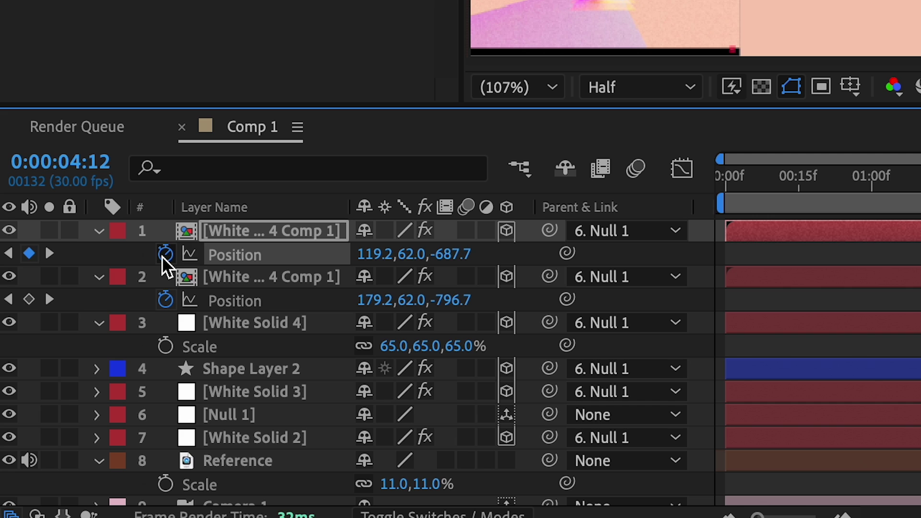
Replace the new sphere's Position keyframes with an eased vertical bob of four keyframes spaced from about 0:00:03:01 to 0:00:06:07
left_click(63, 432)
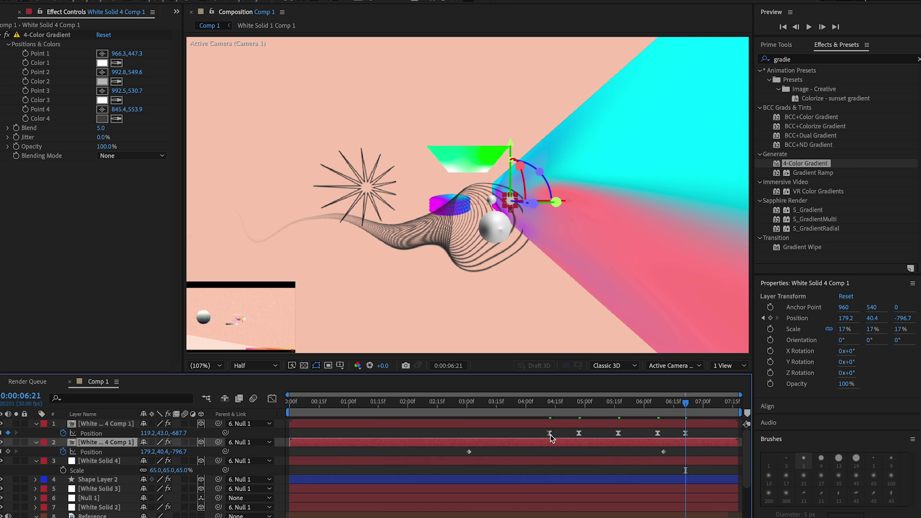
left_click_drag(550, 434, 477, 434)
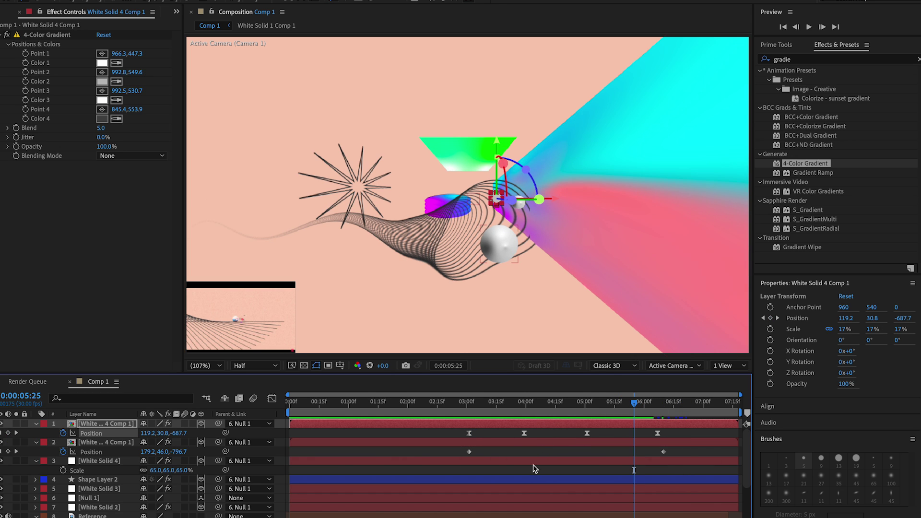
Shift Shape Layer 2's repeated circle outline along X, away from the gradient wall and the small spheres
left_click(528, 480)
key("p")
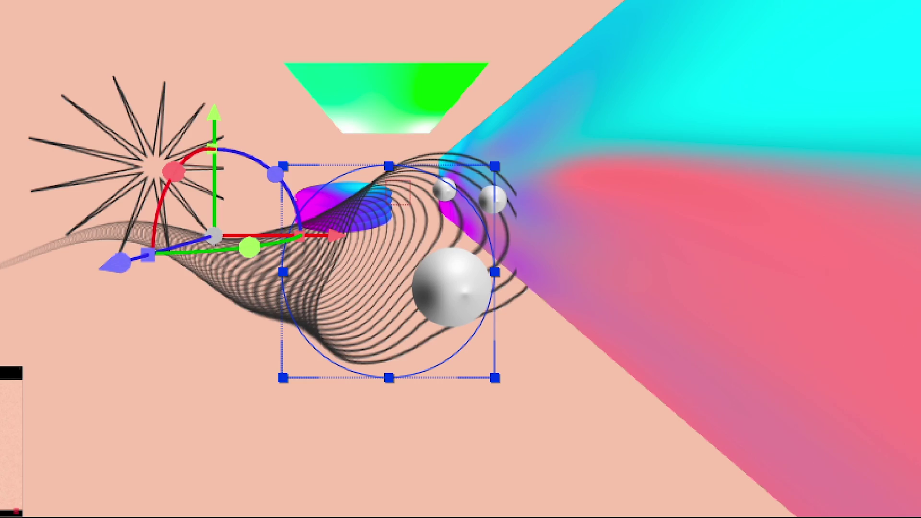
left_click_drag(152, 490, 119, 490)
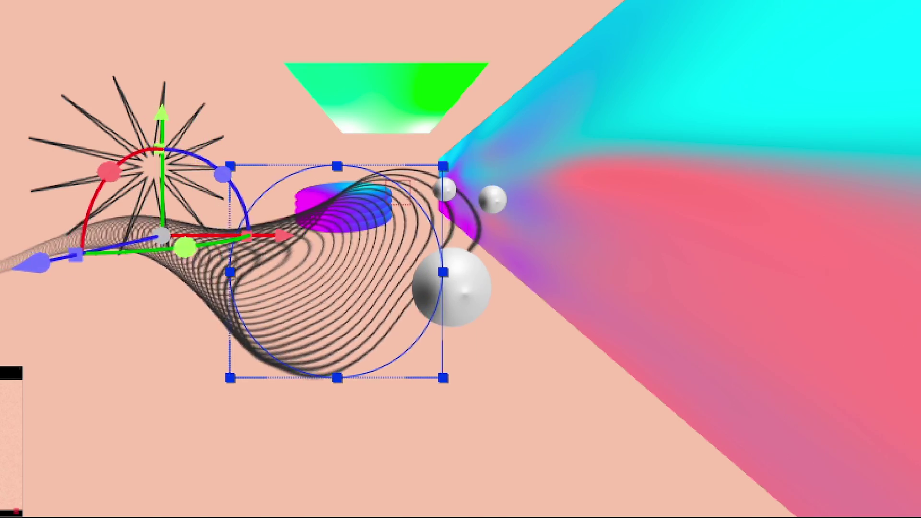
Create a 1920 × 1080 px white solid and mask it to a small horizontal rectangle over the repeated circle outline
left_click_drag(635, 410, 606, 417)
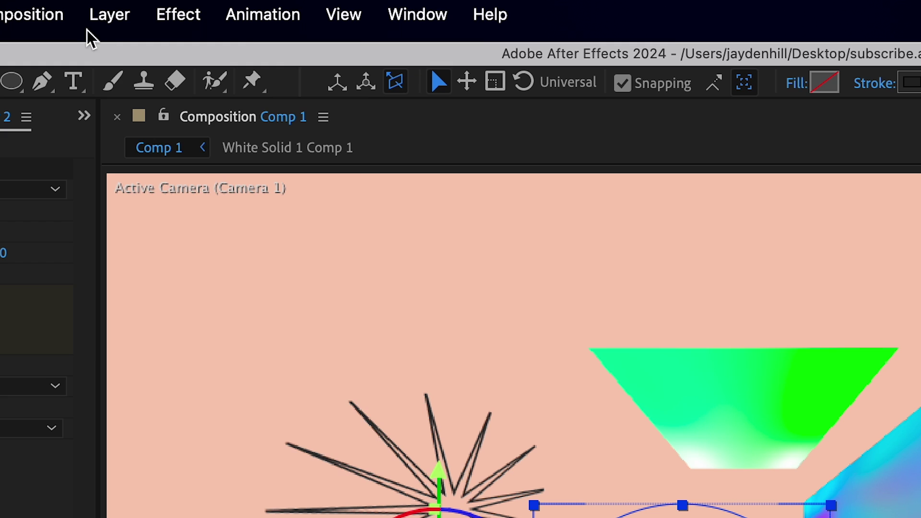
left_click(99, 22)
mouse_move(150, 76)
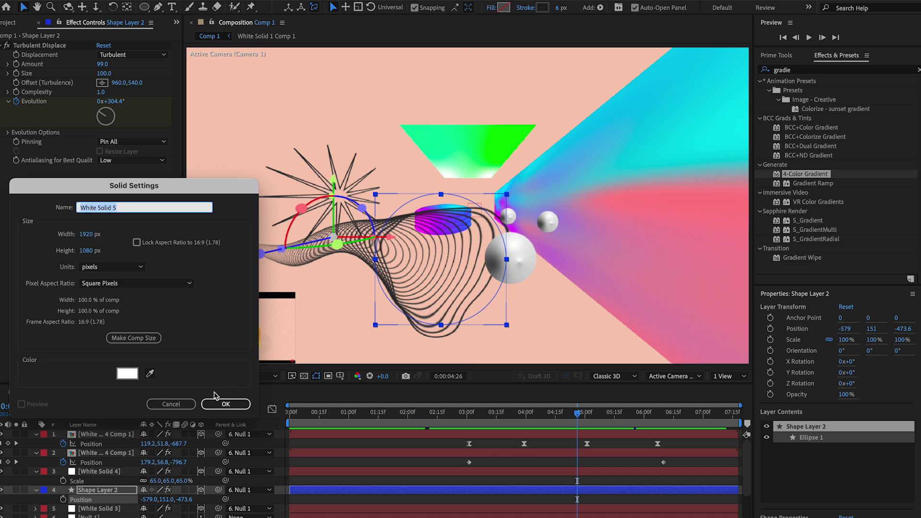
left_click(216, 402)
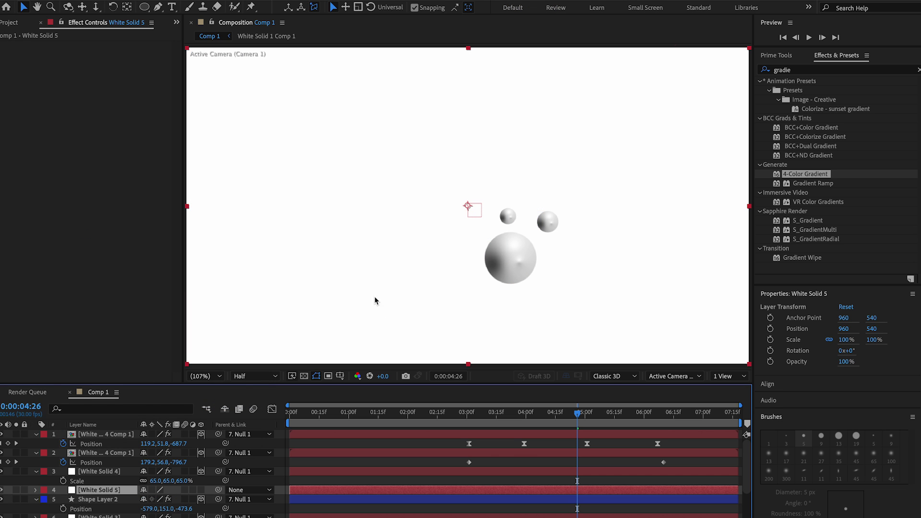
left_click_drag(318, 225, 436, 265)
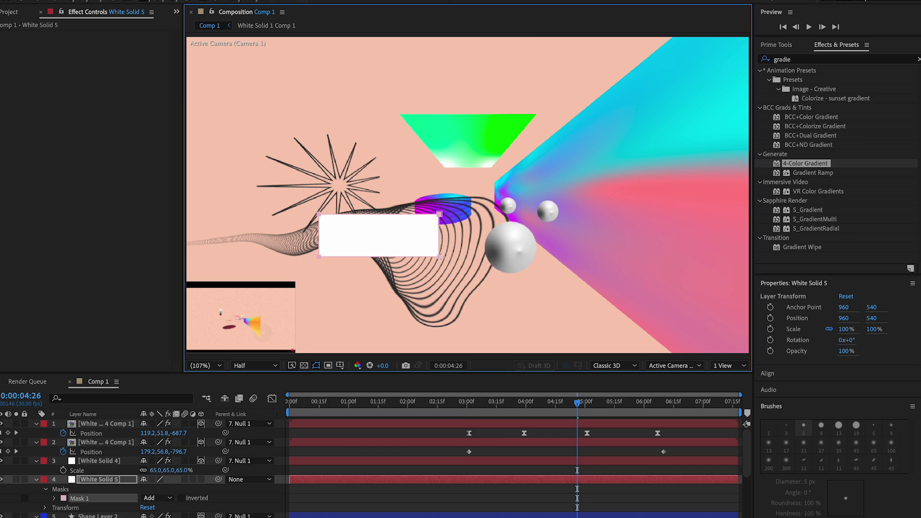
Give the masked rectangle a Gradient Ramp from 1089.3, 563.5 to 917.0, 861.0 and make it a 3D layer parented to Null 1
left_click(797, 174)
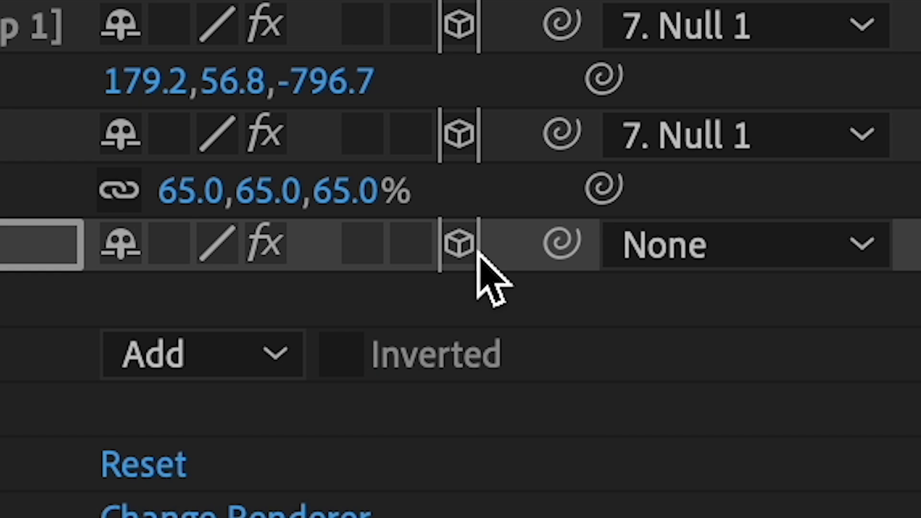
left_click_drag(219, 480, 120, 438)
left_click_drag(389, 211, 384, 334)
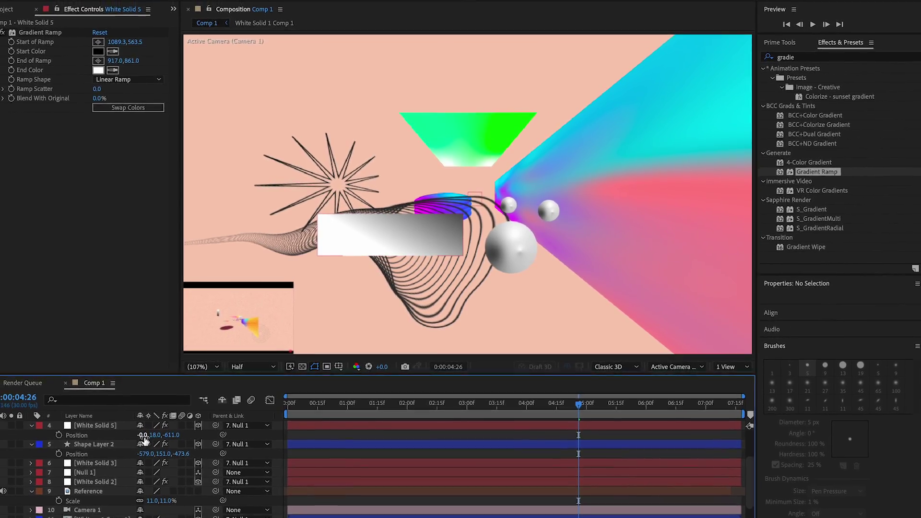
Move the gradient rectangle to Position -335.0, 226.0, -611.0, below the repeated circle outline
left_click_drag(139, 438, 52, 438)
left_click_drag(166, 434, 211, 433)
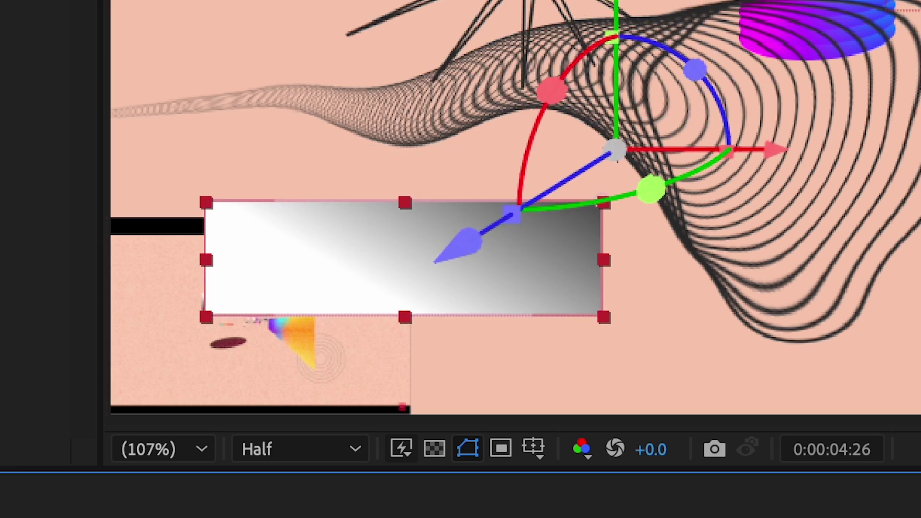
left_click_drag(577, 404, 632, 408)
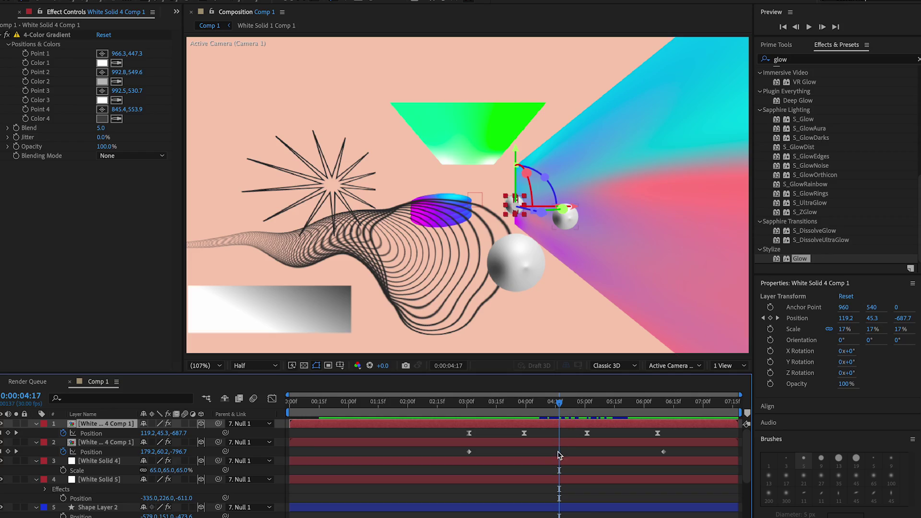
scroll(557, 458, "down", 5)
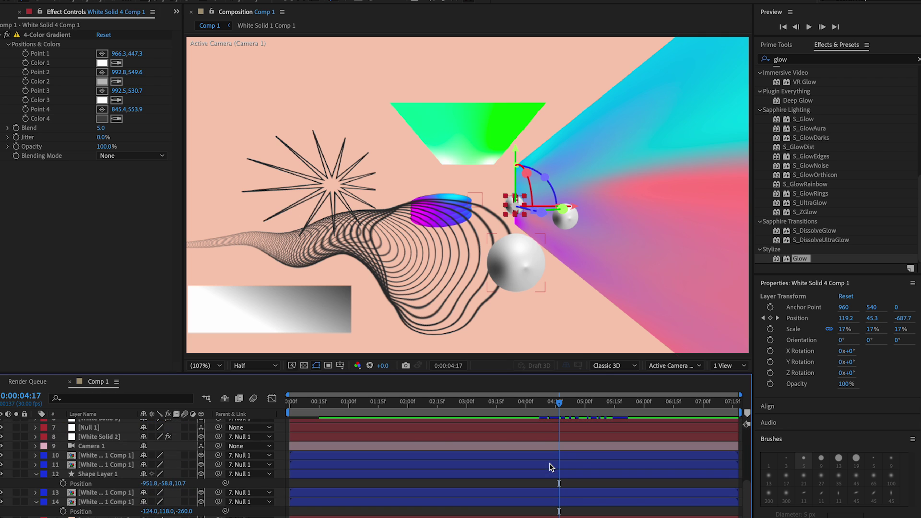
key("ctrl+a")
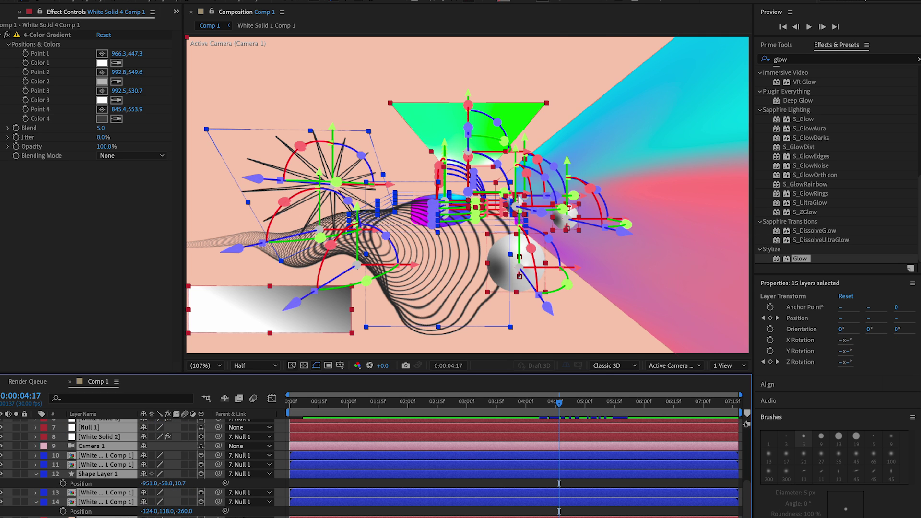
left_click(506, 485)
scroll(507, 475, "up", 5)
left_click(537, 424)
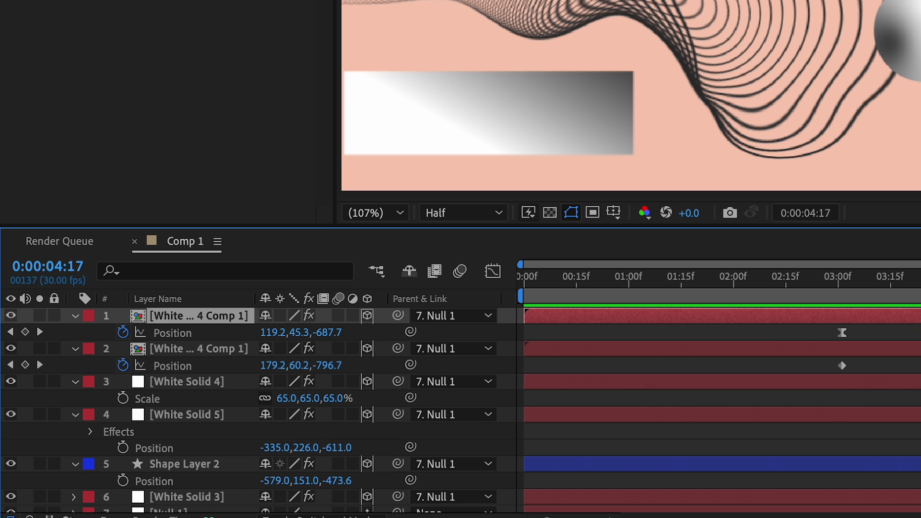
scroll(917, 367, "down", 5)
key("ctrl+a")
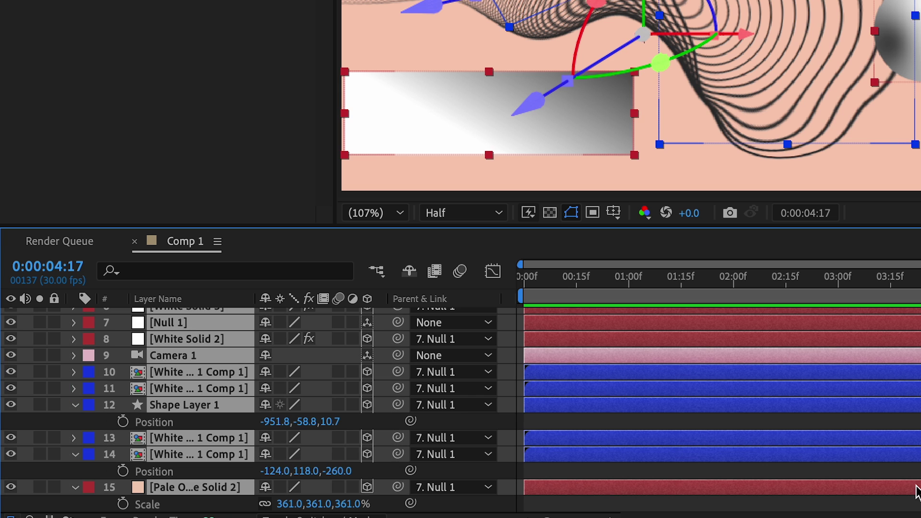
key("ctrl+shift+c")
left_click(549, 459)
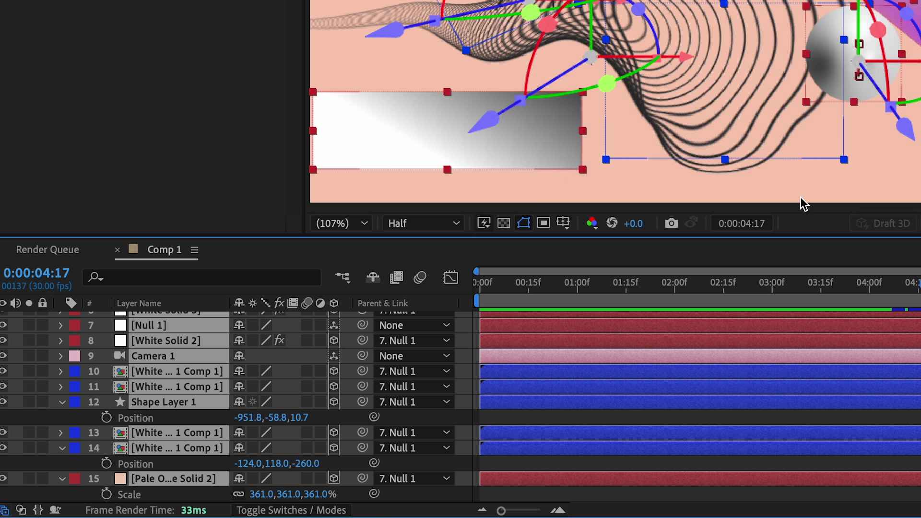
left_click(604, 468)
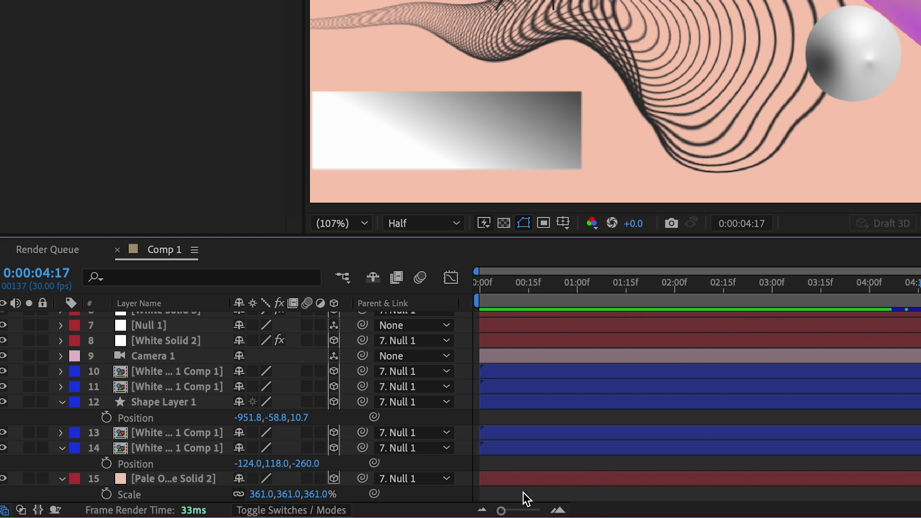
left_click_drag(527, 499, 482, 418)
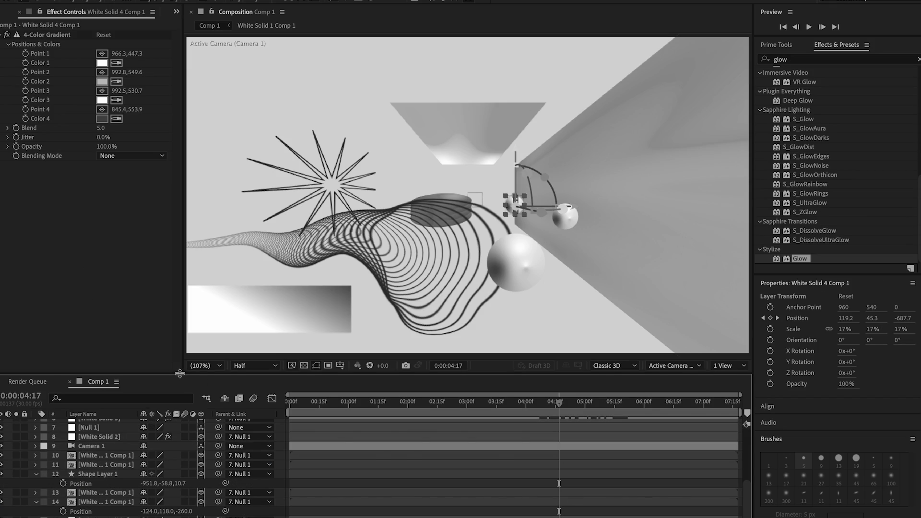
Pre-compose all layers of Comp 1, moving all attributes into the new composition
left_click_drag(179, 374, 180, 235)
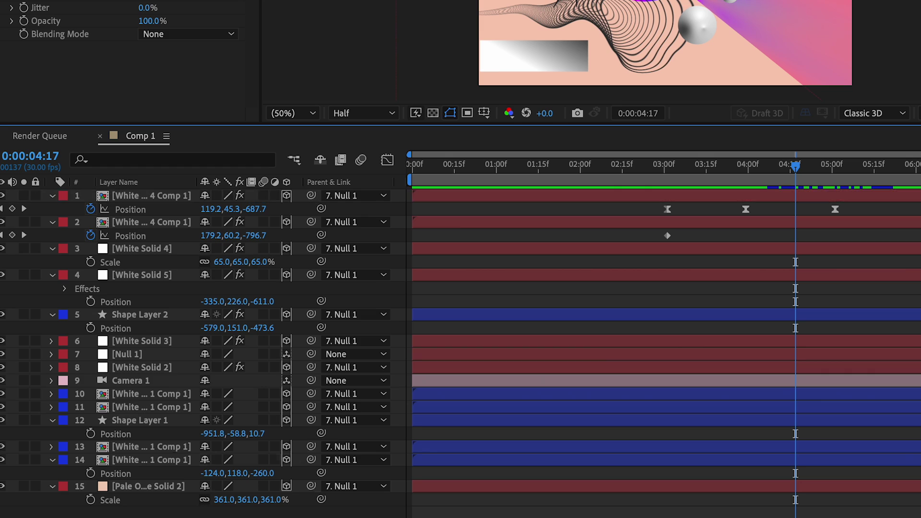
key("ctrl+a")
key("ctrl+shift+c")
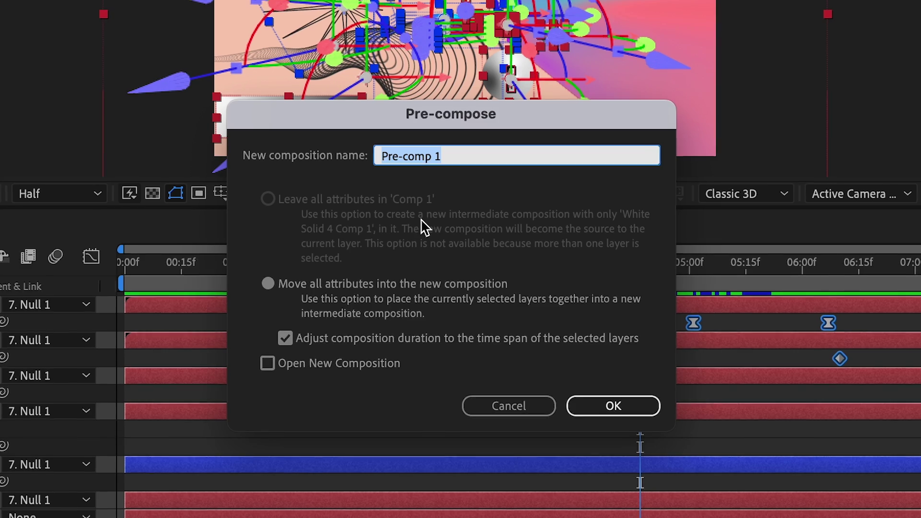
key("Return")
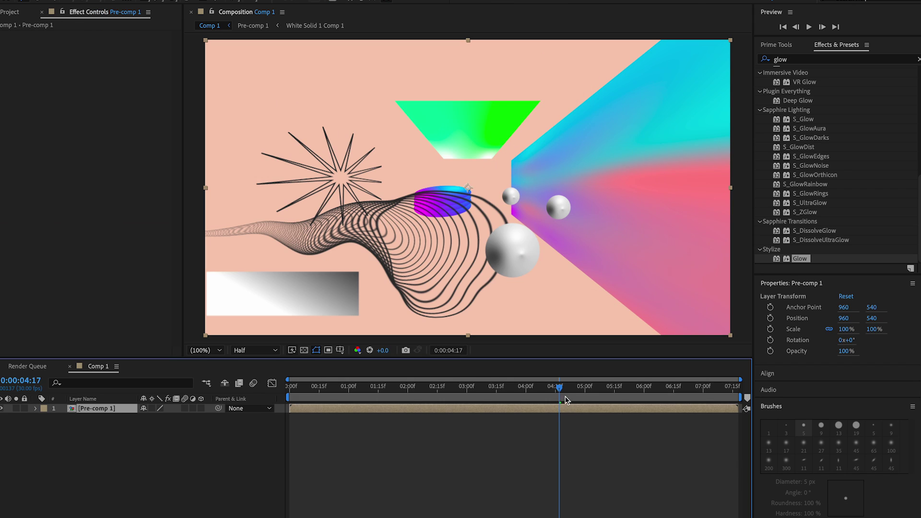
Apply Add Grain to the pre-composed layer with Viewing Mode Final Output, Intensity 7.1 and Size 0
left_click_drag(565, 399, 575, 365)
left_click(799, 60)
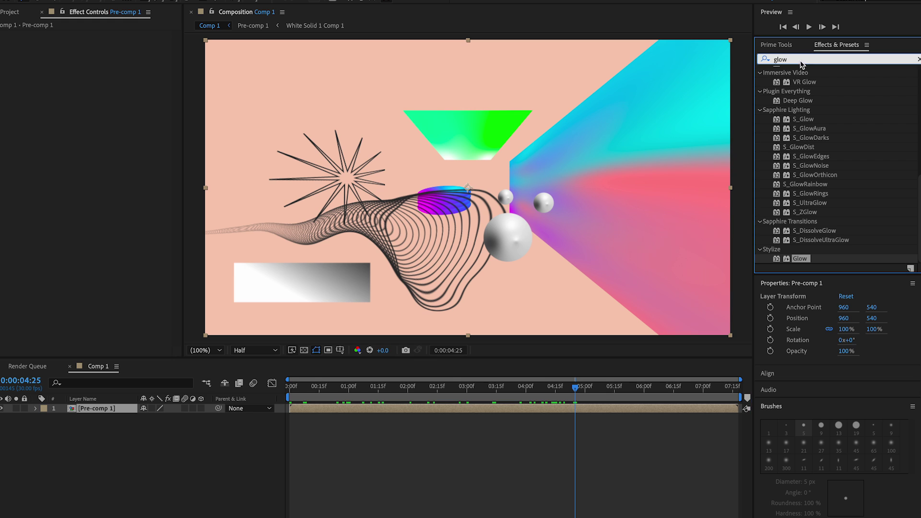
type("grain")
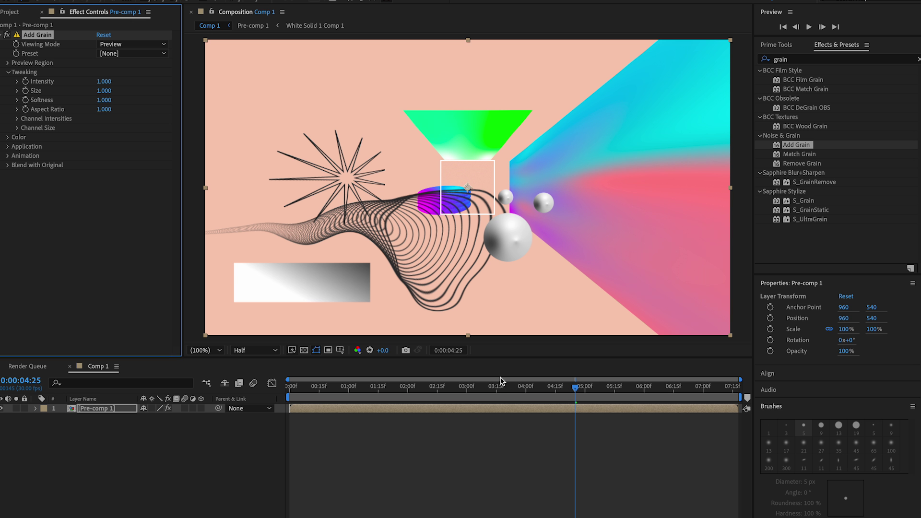
left_click_drag(494, 361, 494, 392)
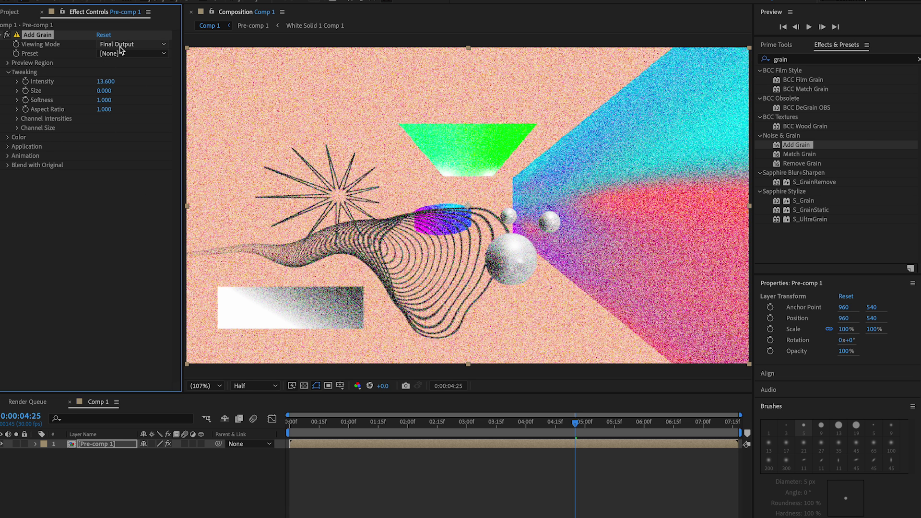
left_click(120, 46)
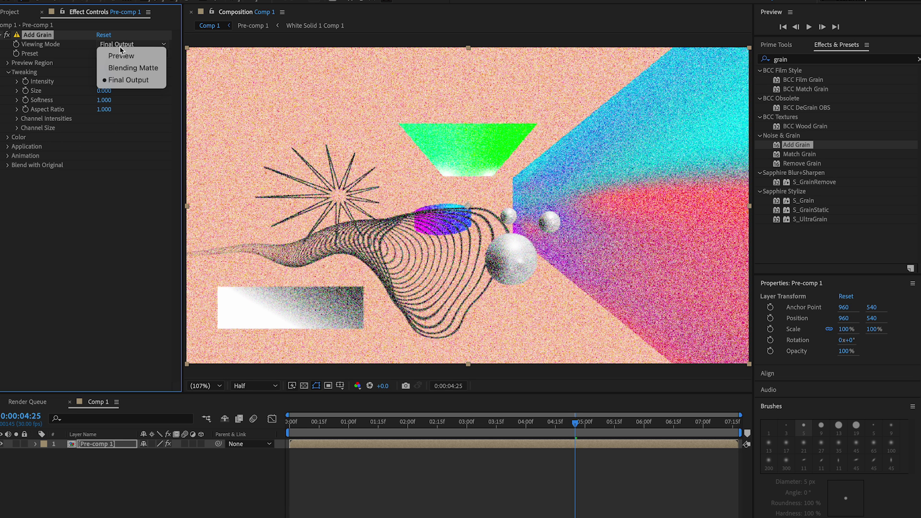
left_click(126, 79)
left_click(87, 193)
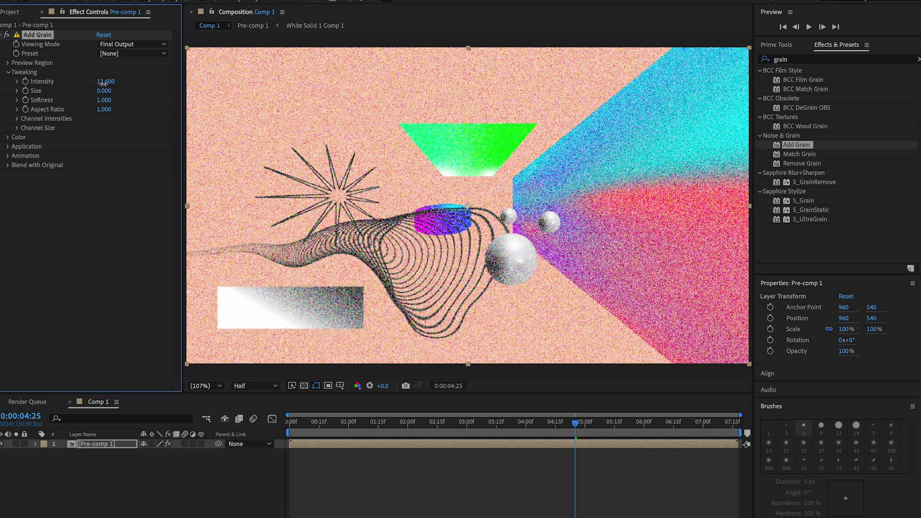
left_click_drag(104, 83, 81, 84)
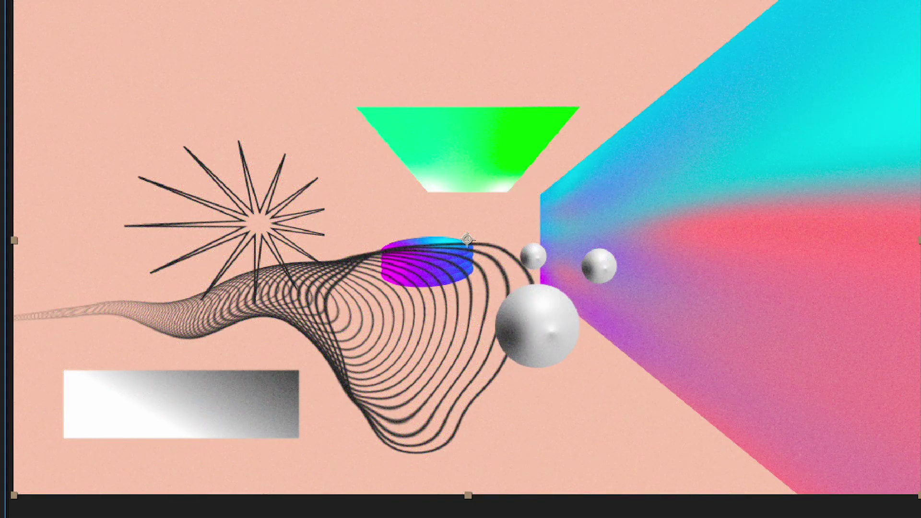
Replace Add Grain on the pre-composed layer with BCC Film Grain and set its Red Amount to 30
left_click(17, 20)
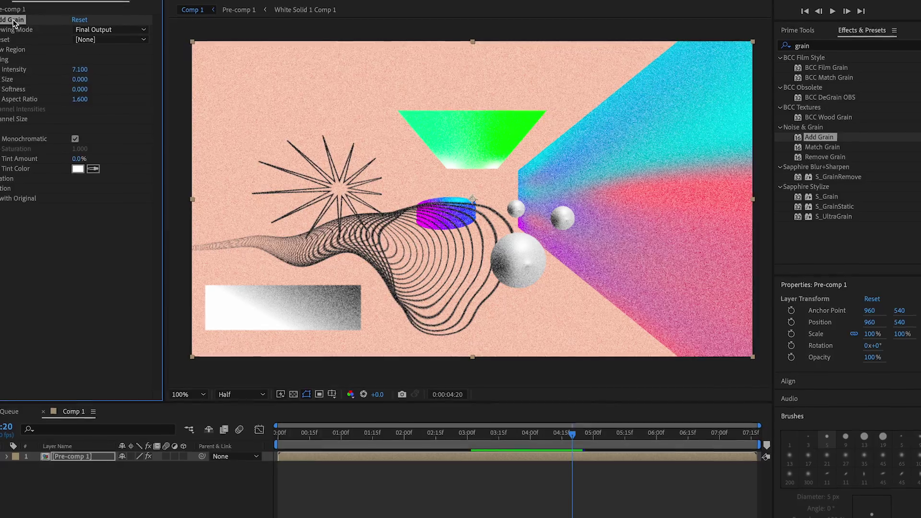
key("Delete")
left_click_drag(816, 199, 576, 451)
key("Delete")
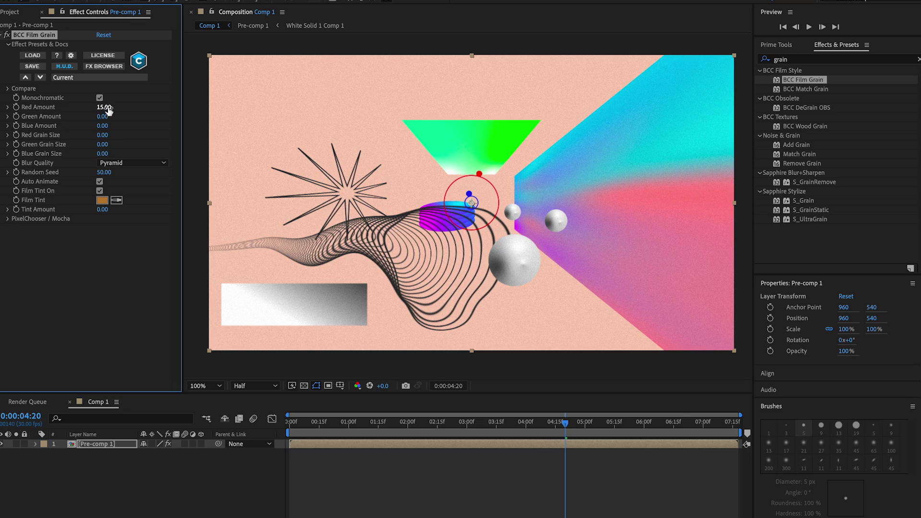
left_click_drag(290, 187, 301, 196)
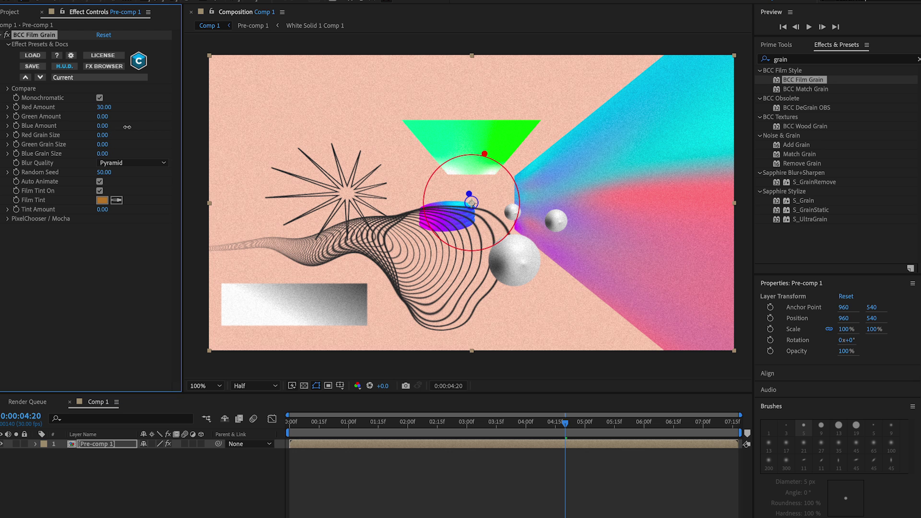
Apply the Magic Bullet Looks effect to the pre-composed layer, after the film grain
left_click(795, 61)
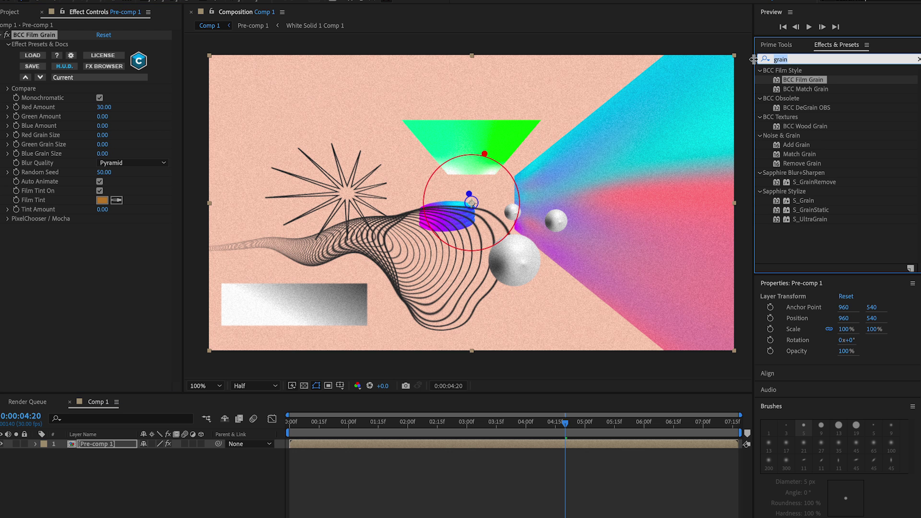
type("looks")
left_click_drag(801, 98, 53, 299)
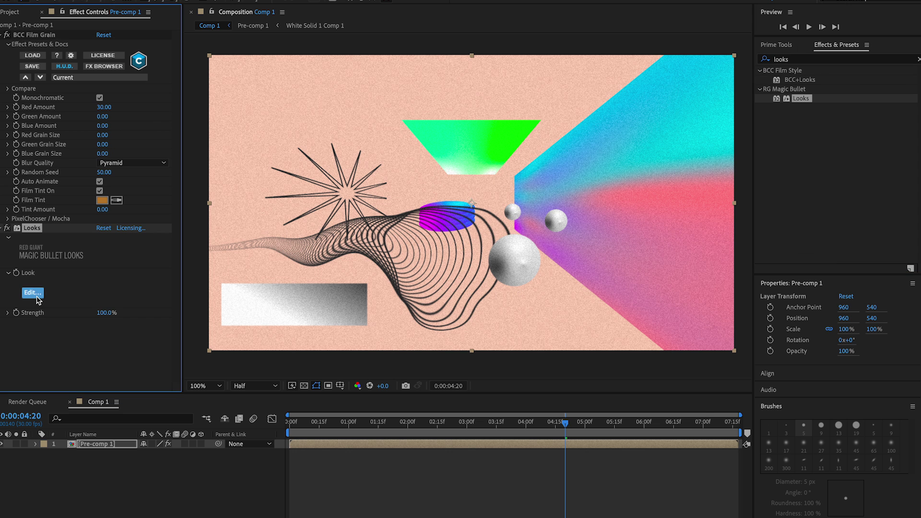
Add Halation to the look with Amount 100% and a red-orange Emulsion Spread of 1.000, 0.257, 0.027
left_click(32, 292)
scroll(528, 288, "down", 5)
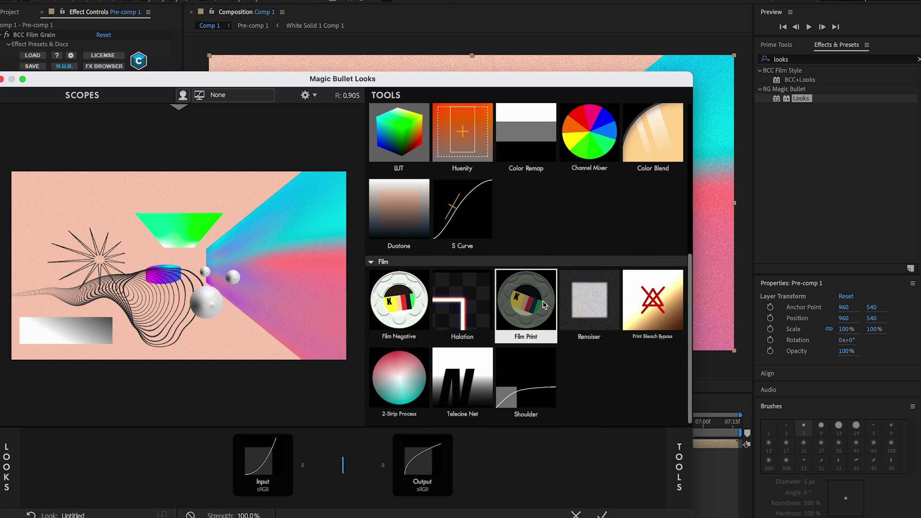
double_click(467, 314)
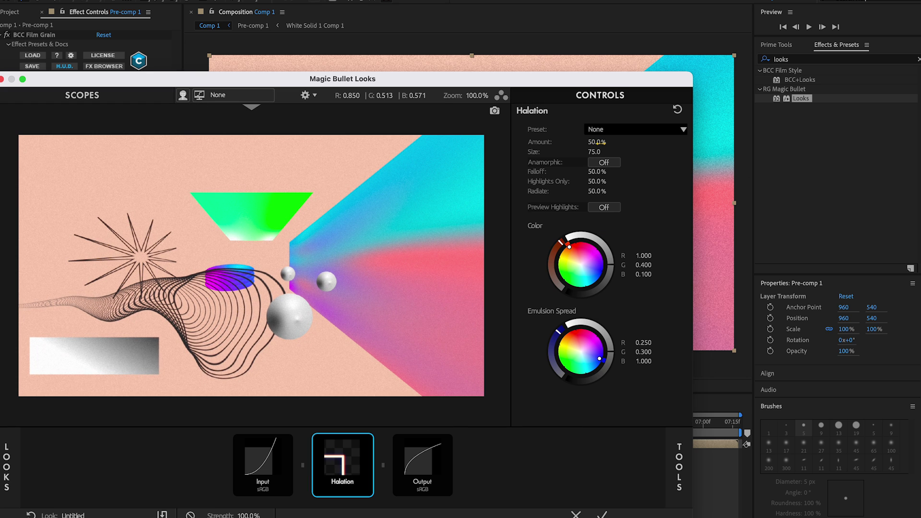
left_click_drag(598, 142, 633, 142)
left_click_drag(599, 359, 569, 334)
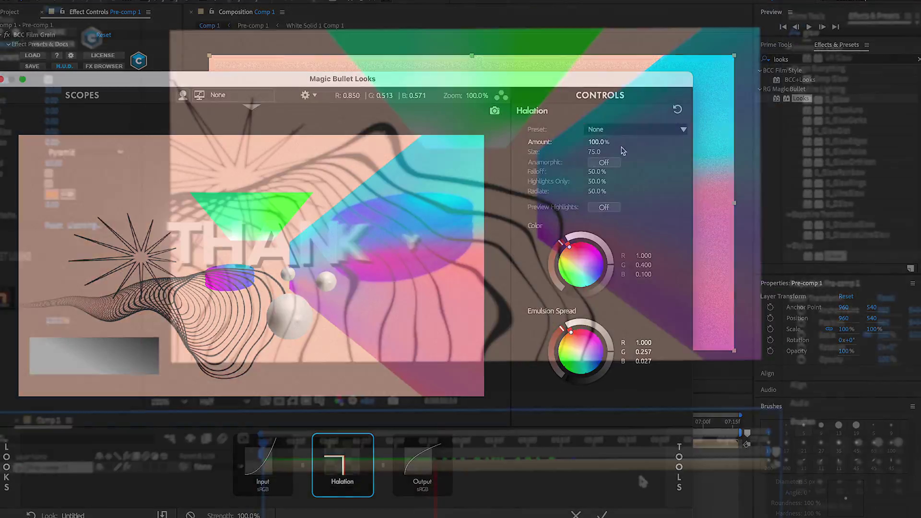